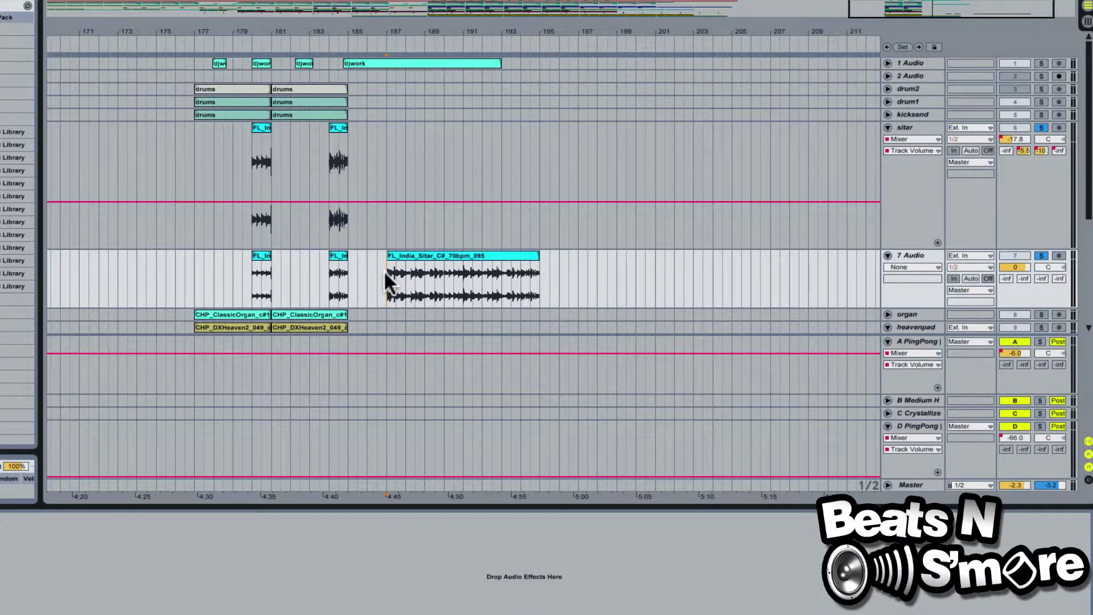
Step: Play the full-length sitar loop on track 7 Audio, and compare it with the two chopped sitar clips
key("space")
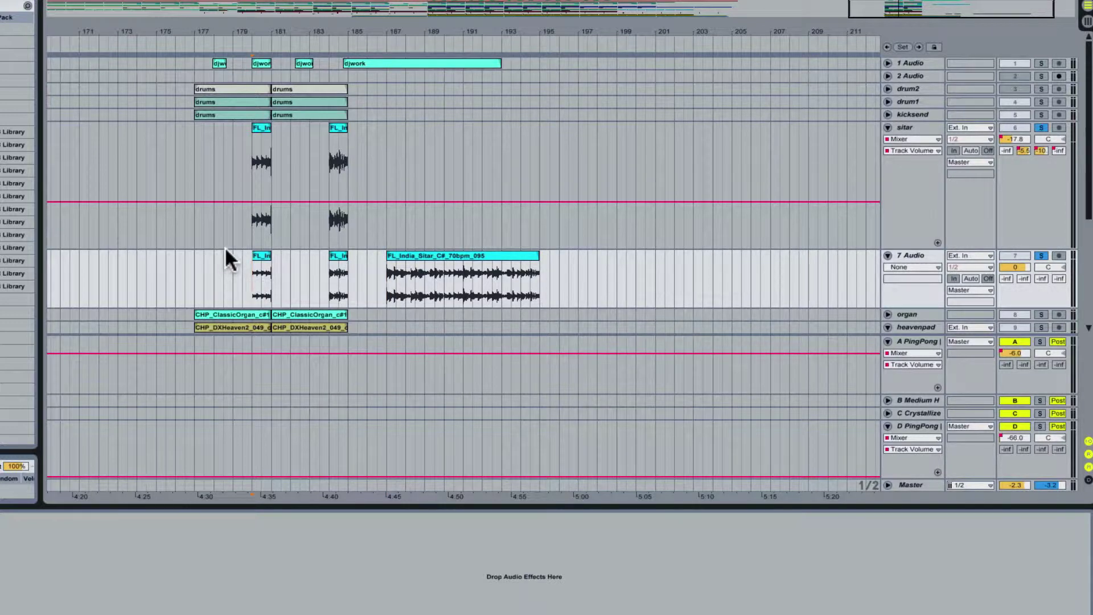
left_click(252, 290)
key("space")
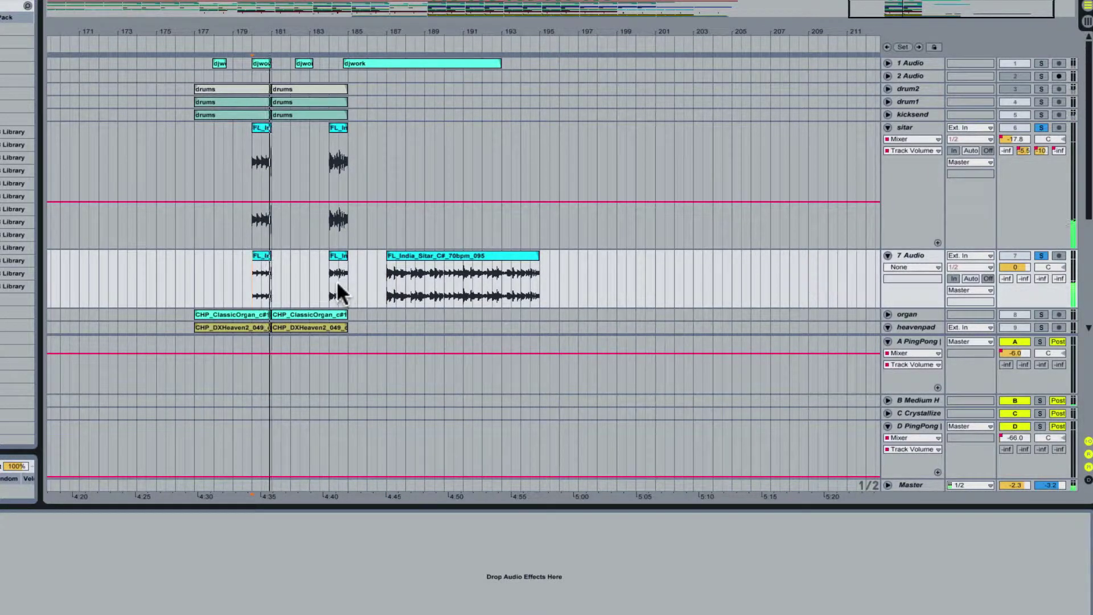
left_click(329, 278)
key("space")
key("space")
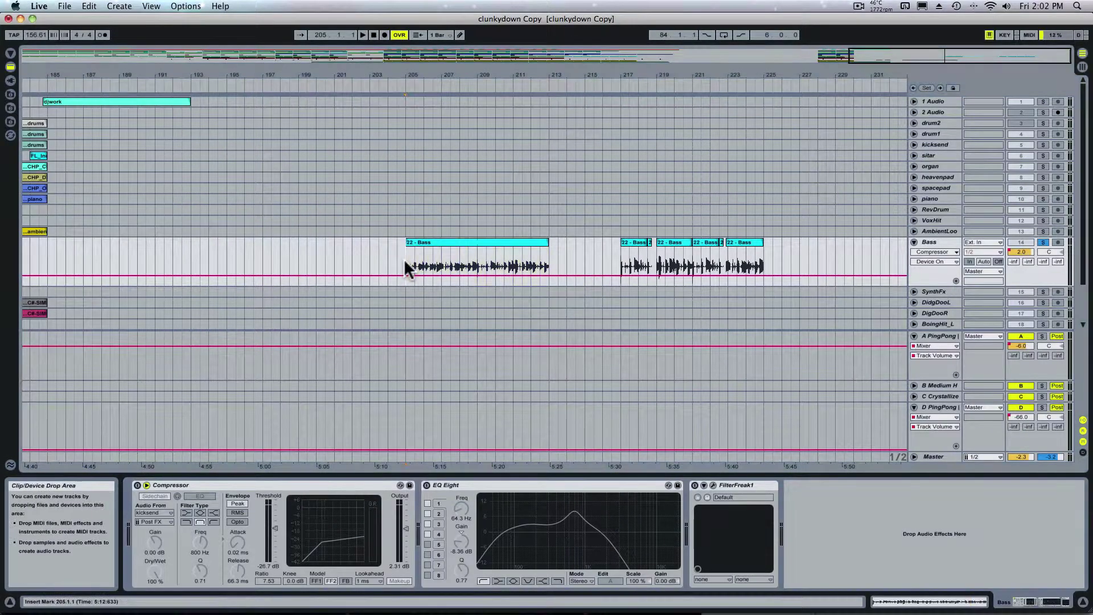
Step: Play the long Bass clip from bar 205, and set the insert mark at the chopped clips at bar 217
key("space")
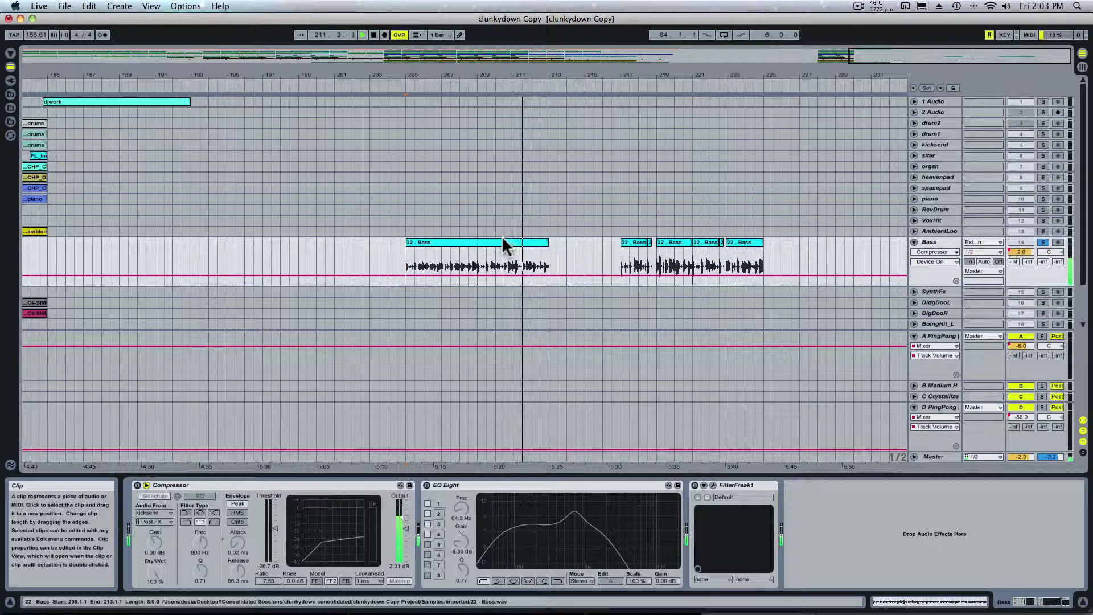
left_click(619, 261)
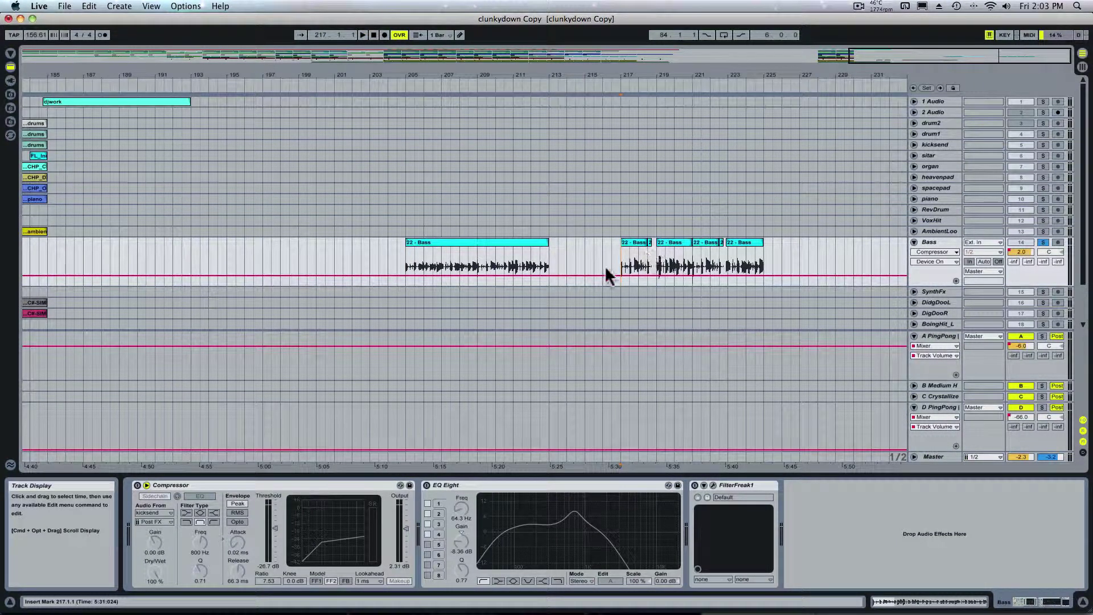
Step: Activate the Compressor, EQ Eight and FilterFreak1 on the Bass track, and play the chopped bass clips from bar 217
left_click(137, 484)
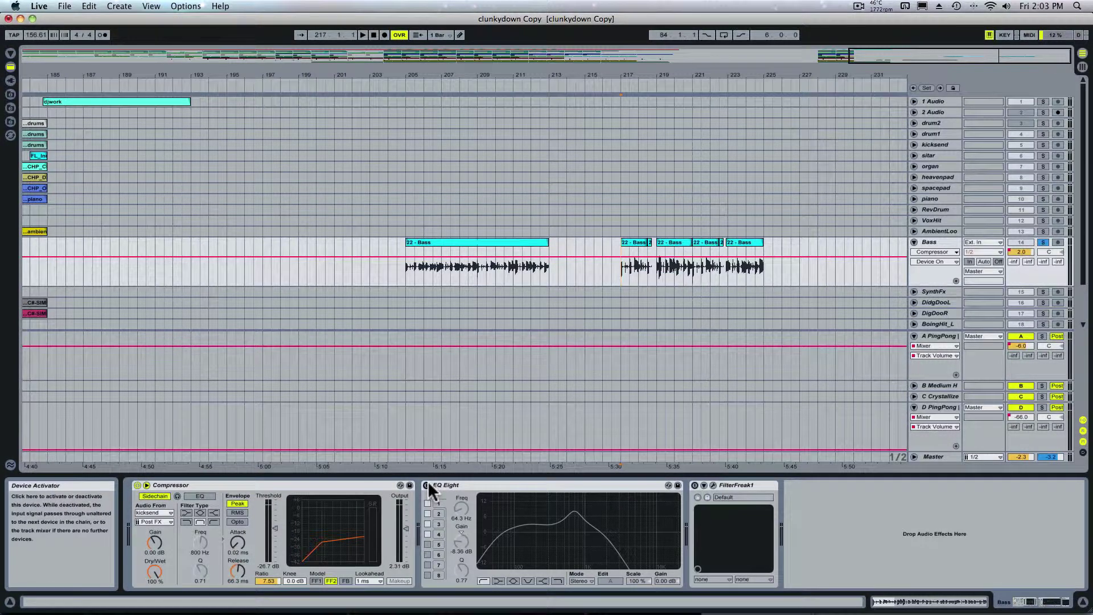
left_click(427, 485)
left_click(694, 485)
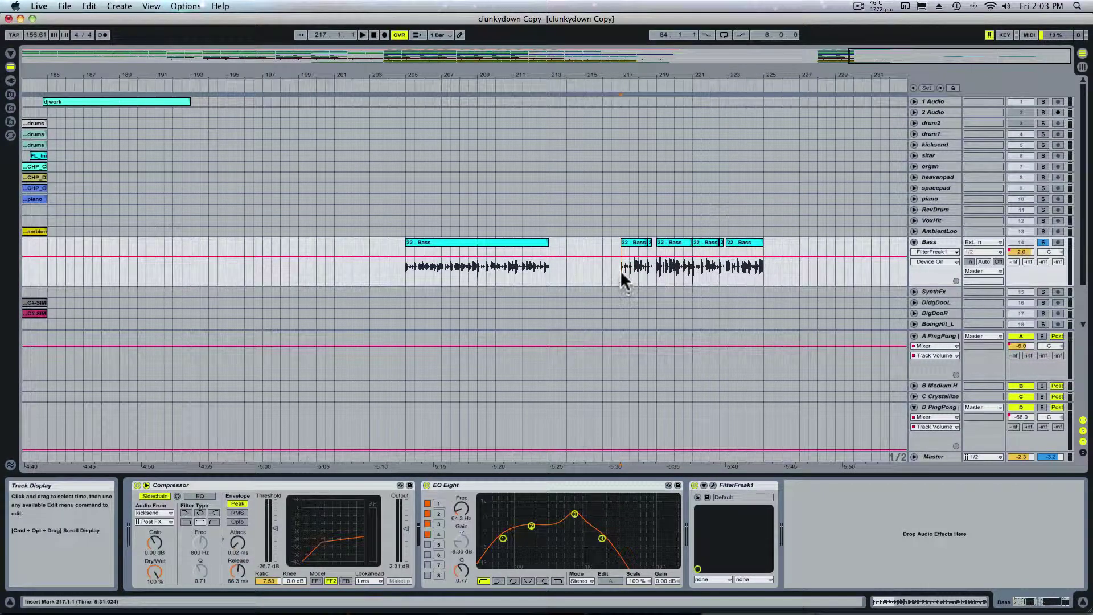
key("space")
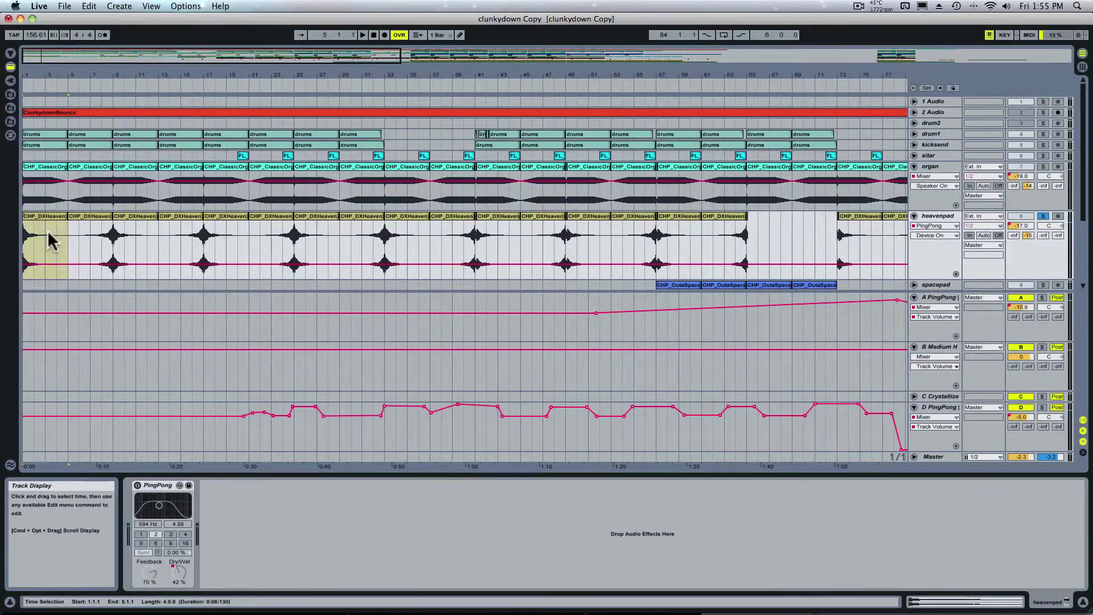
Step: Play the first heavenpad clip from bar 1
left_click(41, 230)
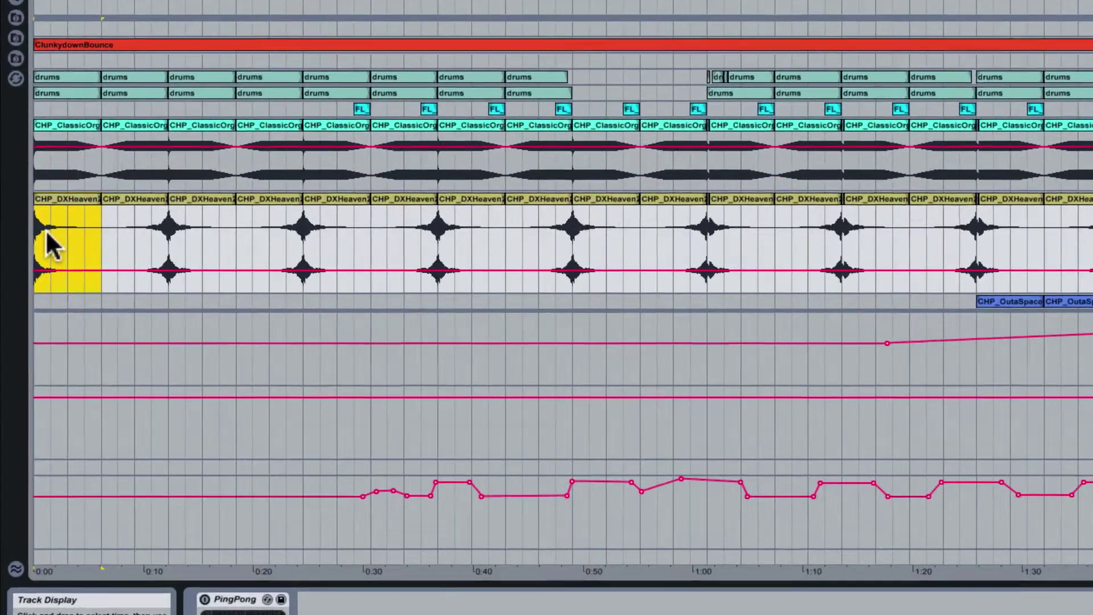
key("space")
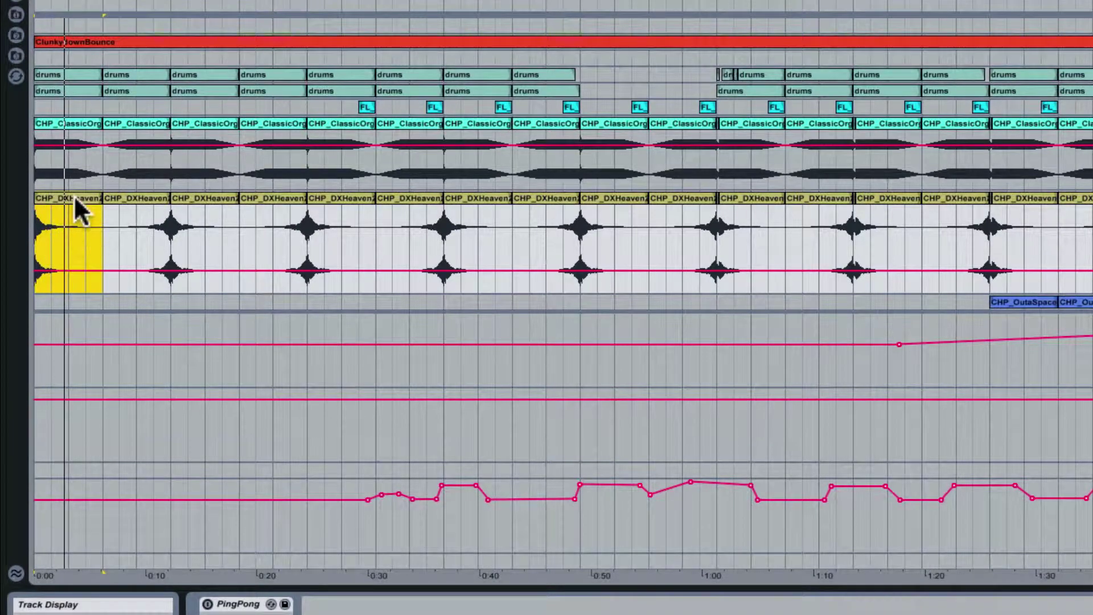
Step: Copy the first heavenpad clip onto the second clip's place at bar 5, reverse the copy's sample and cue playback there
left_click_drag(68, 207, 135, 207)
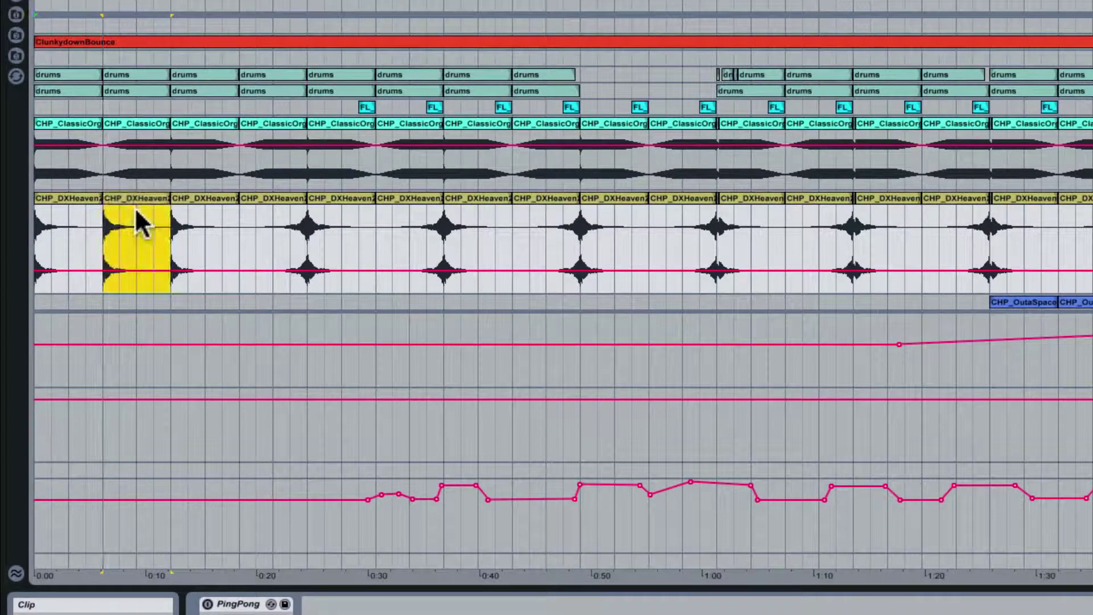
double_click(135, 193)
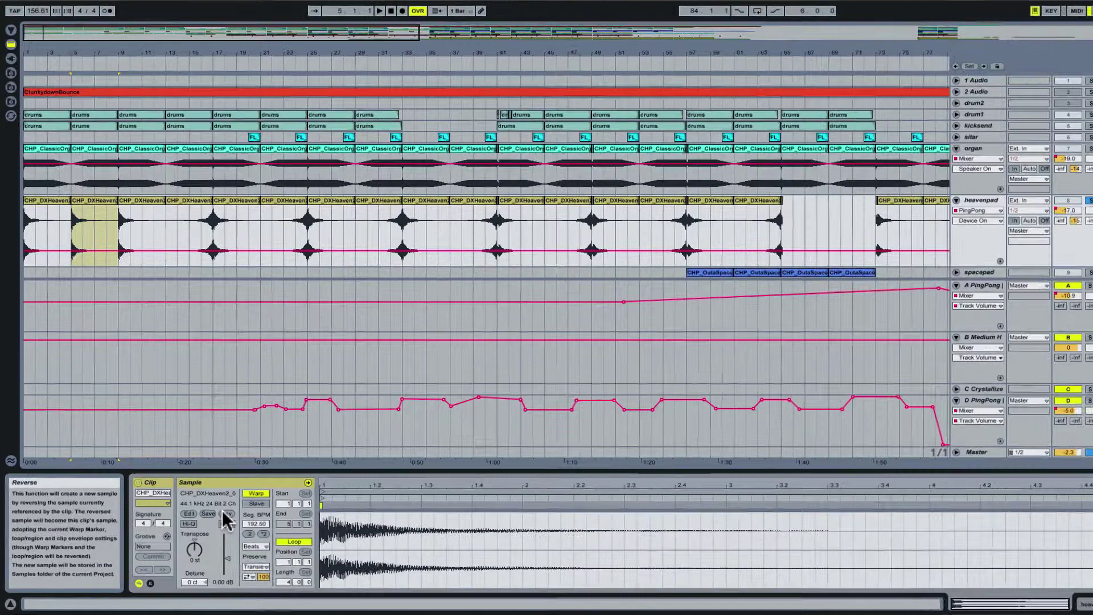
left_click(228, 513)
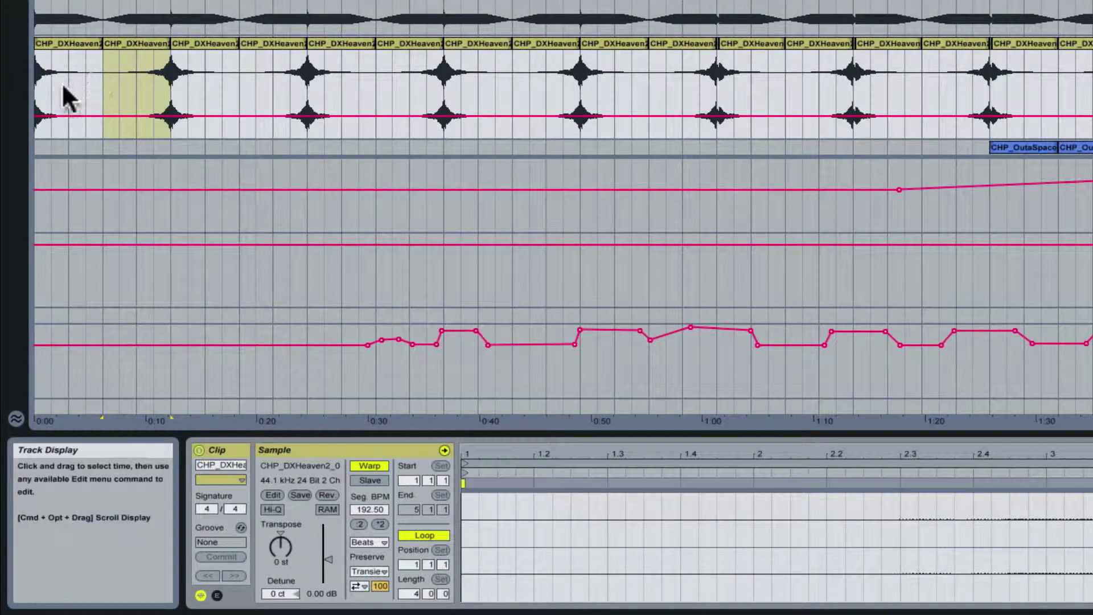
left_click(115, 73)
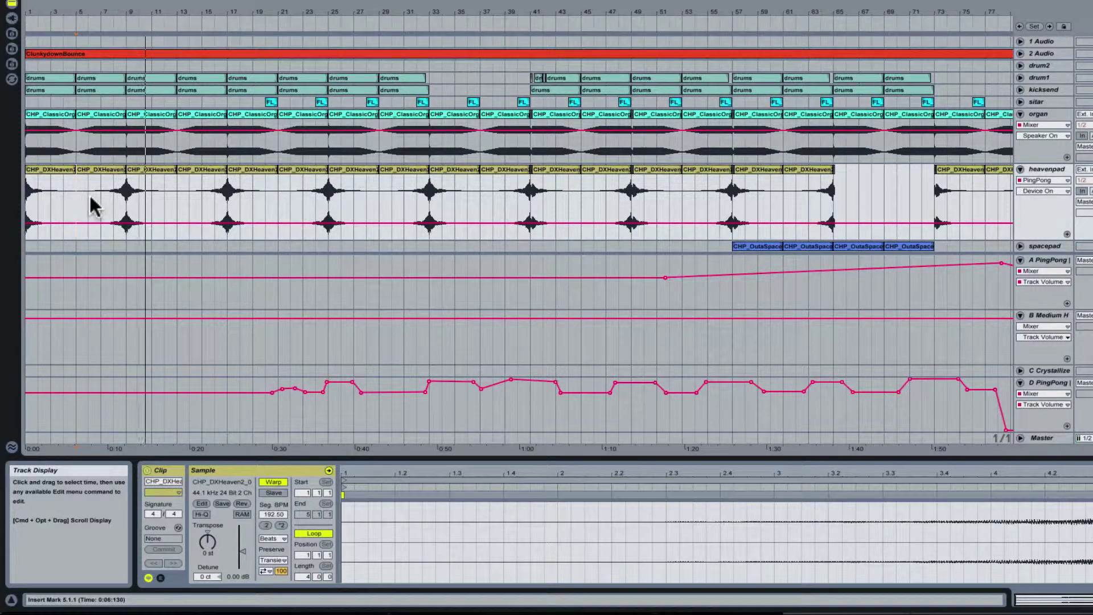
Step: Activate the PingPong delay on the heavenpad track and play the pad clips with the effect
left_click(61, 170)
left_click(60, 169)
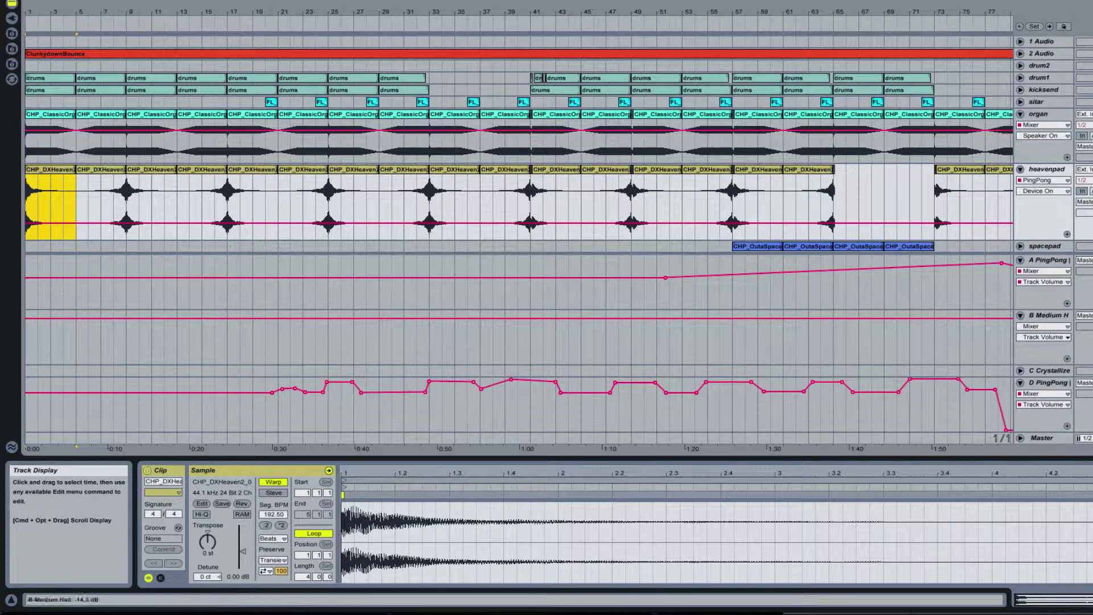
left_click(1036, 170)
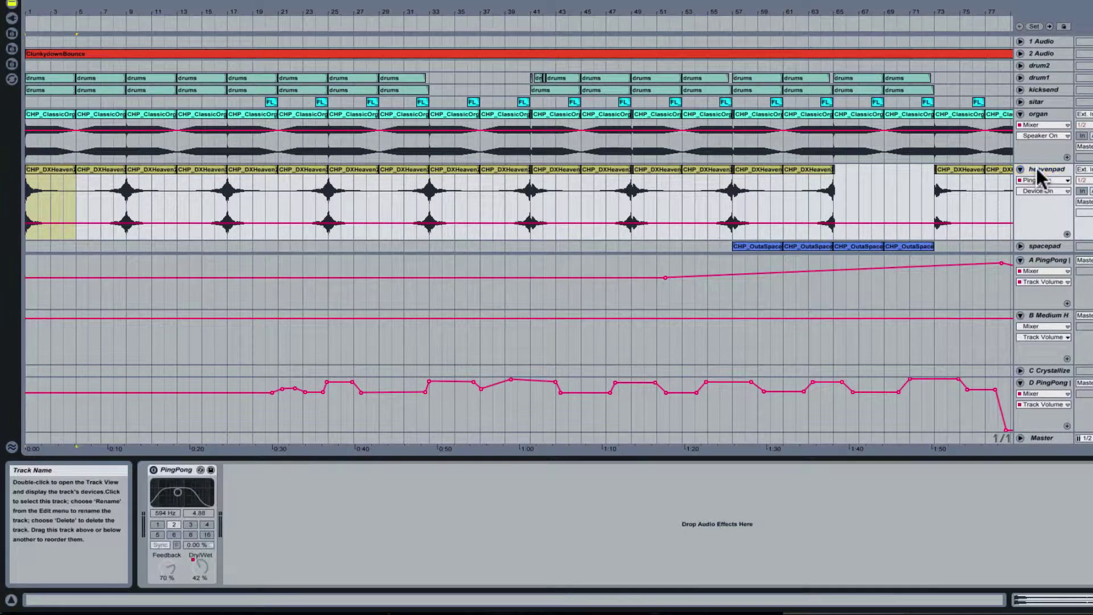
left_click(153, 469)
key("space")
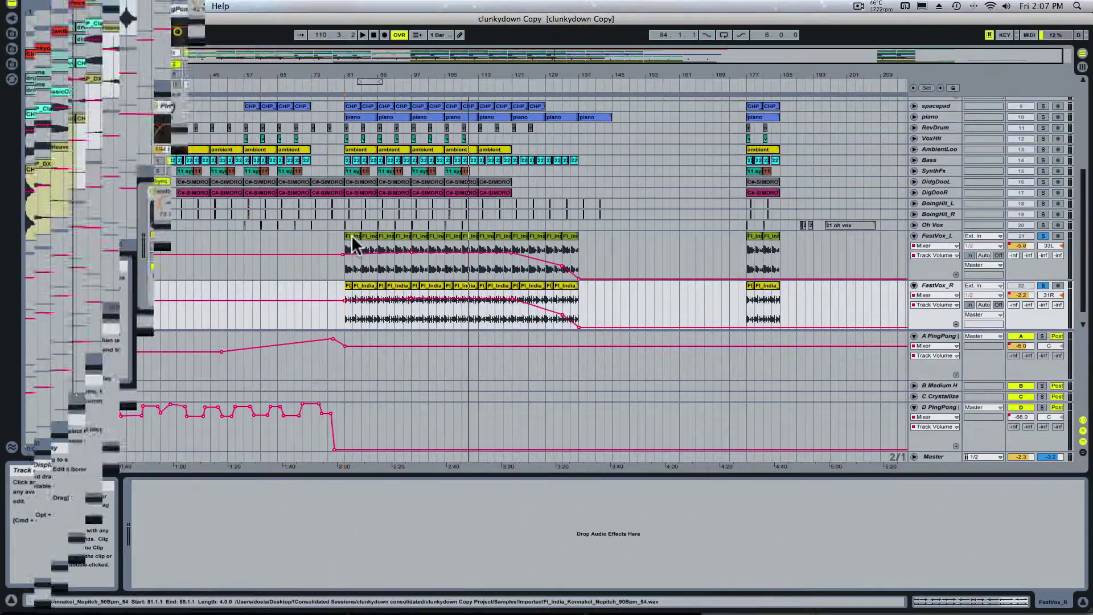
Step: Play the FastVox_L and FastVox_R vocal clips from bar 81, and select each of the two tracks in turn
left_click(353, 244)
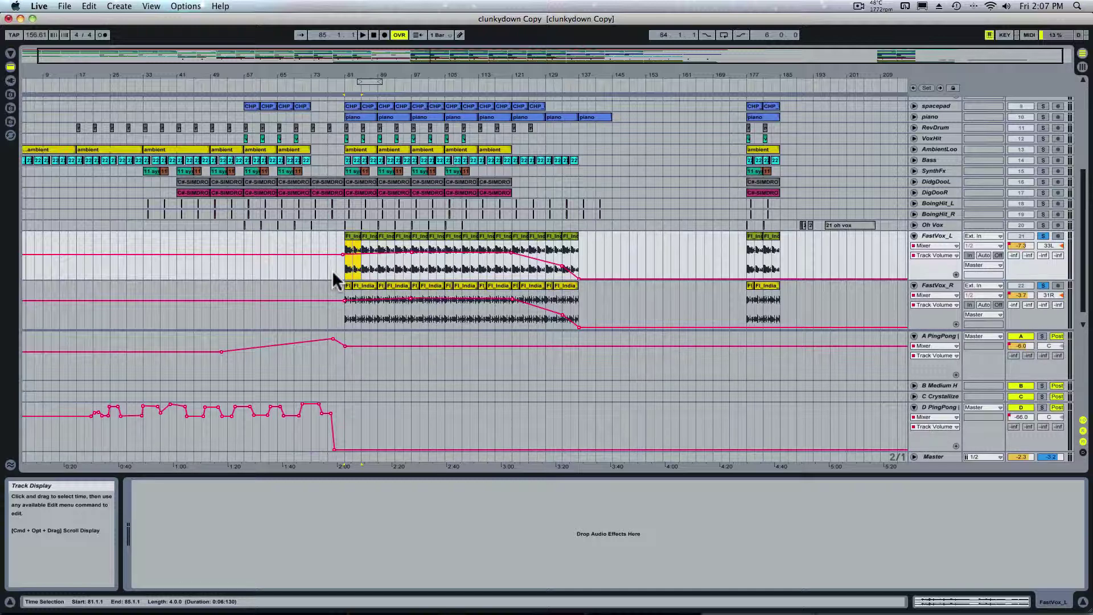
left_click(346, 277)
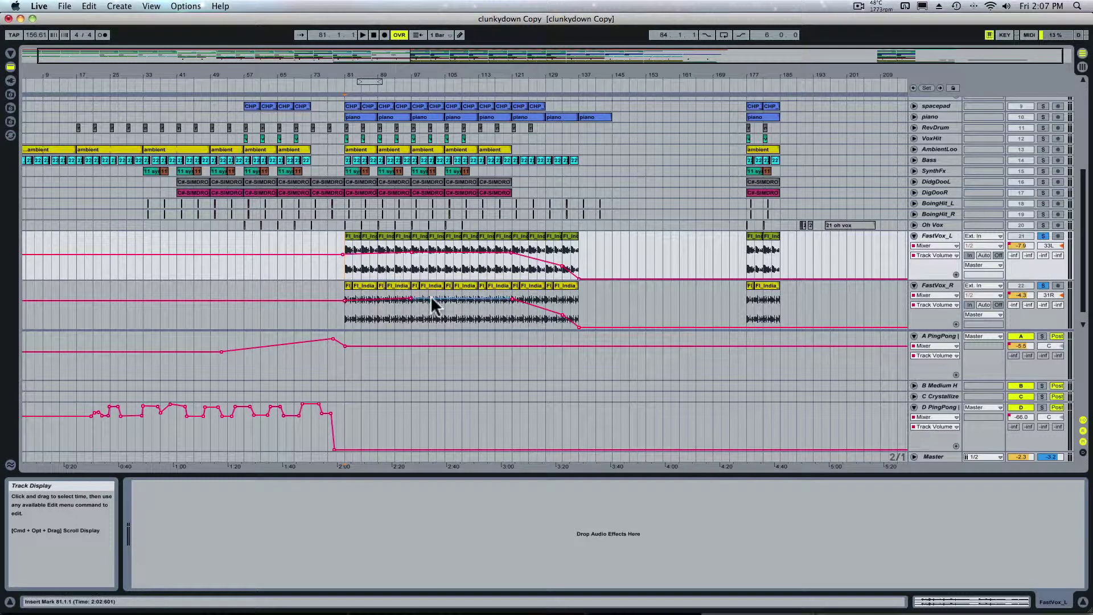
key("space")
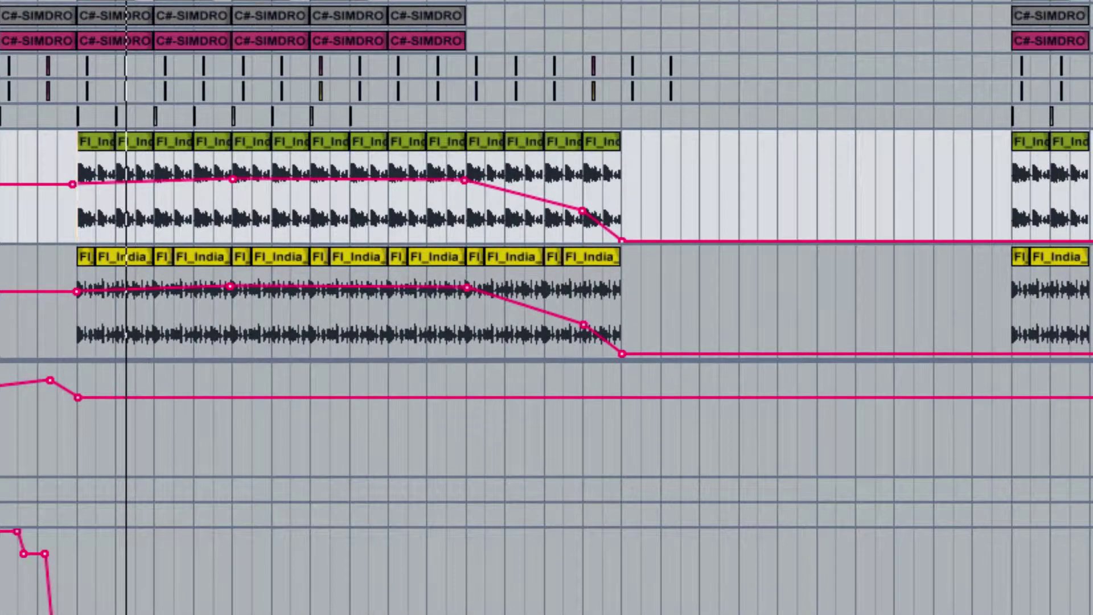
left_click(93, 150)
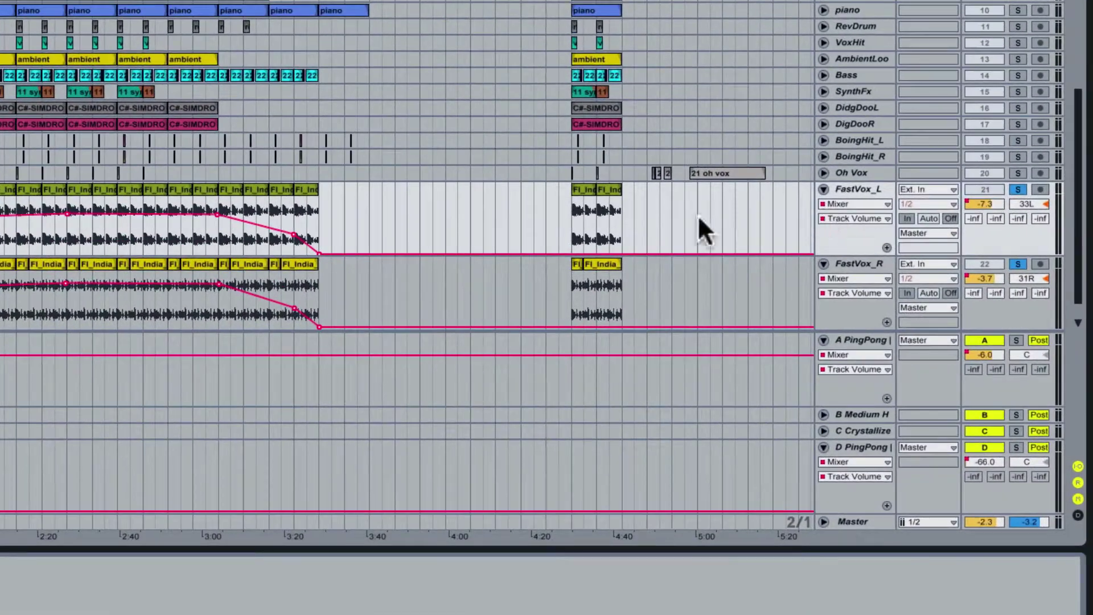
left_click(146, 212)
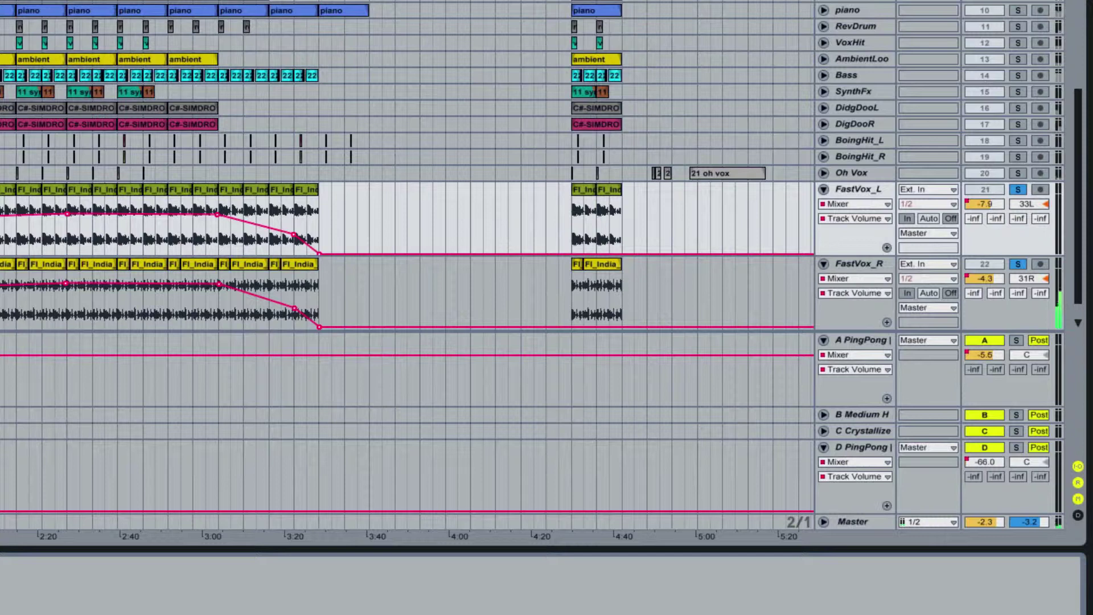
left_click(838, 188)
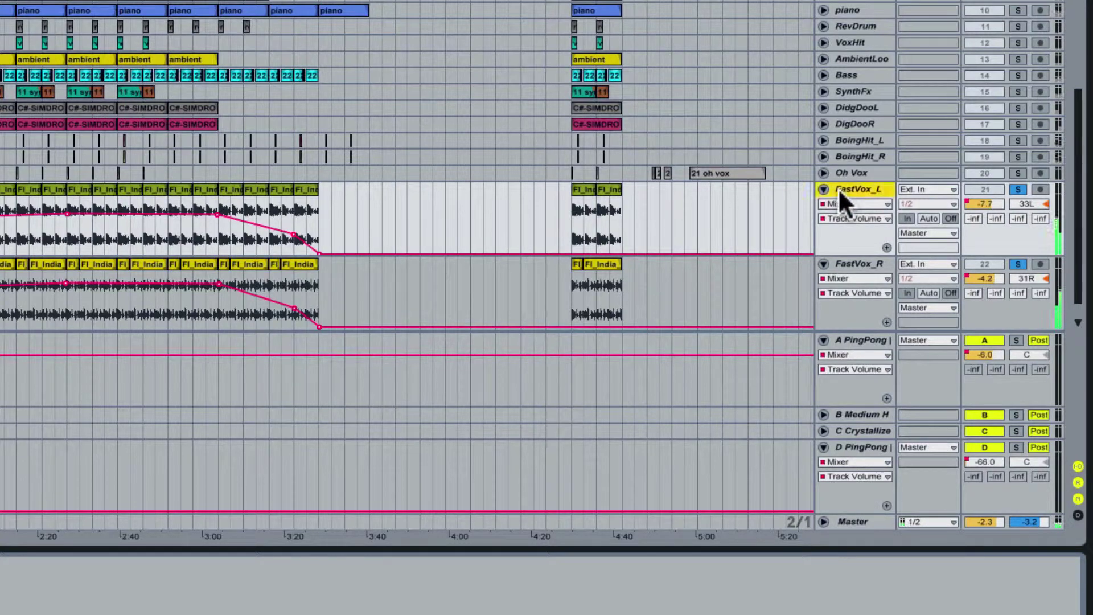
left_click(845, 265)
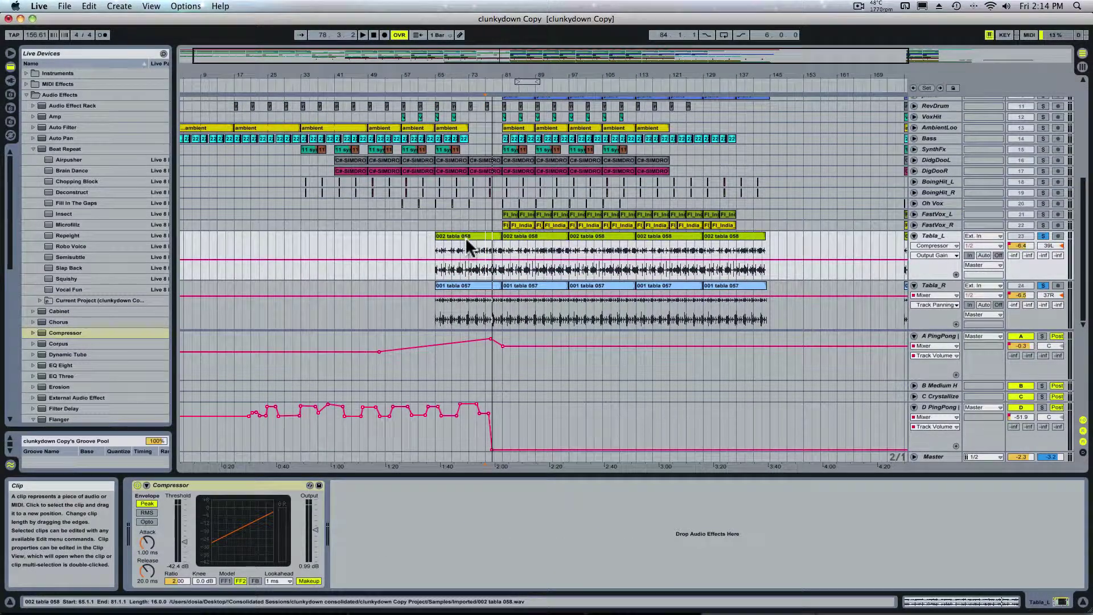
Step: Compare the first Tabla_L and Tabla_R clips, and play both panned tabla tracks together from within the first clips
left_click(466, 237)
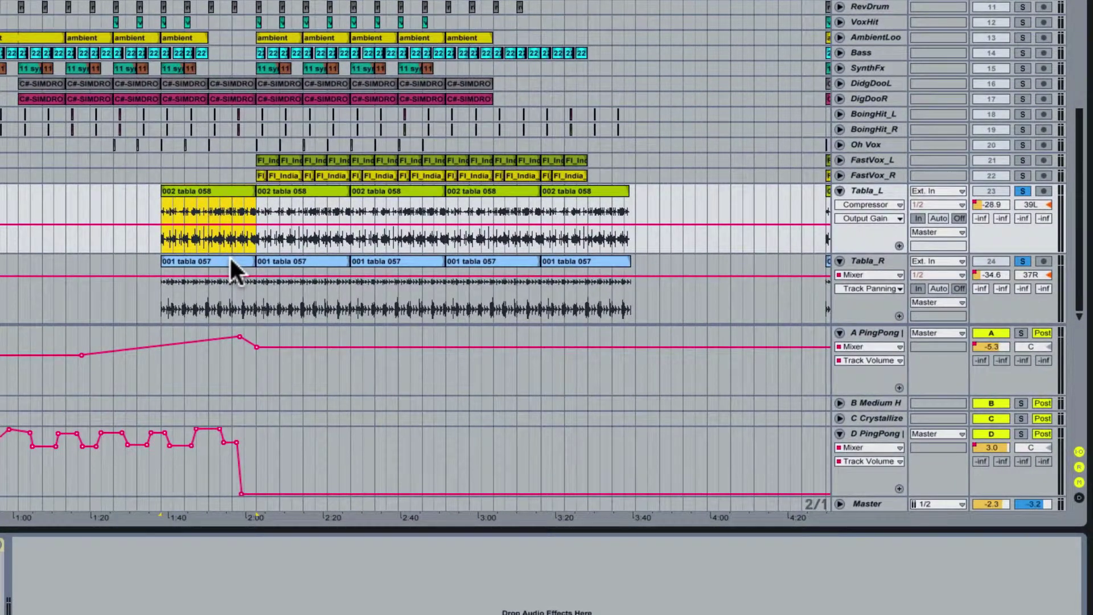
left_click(230, 259)
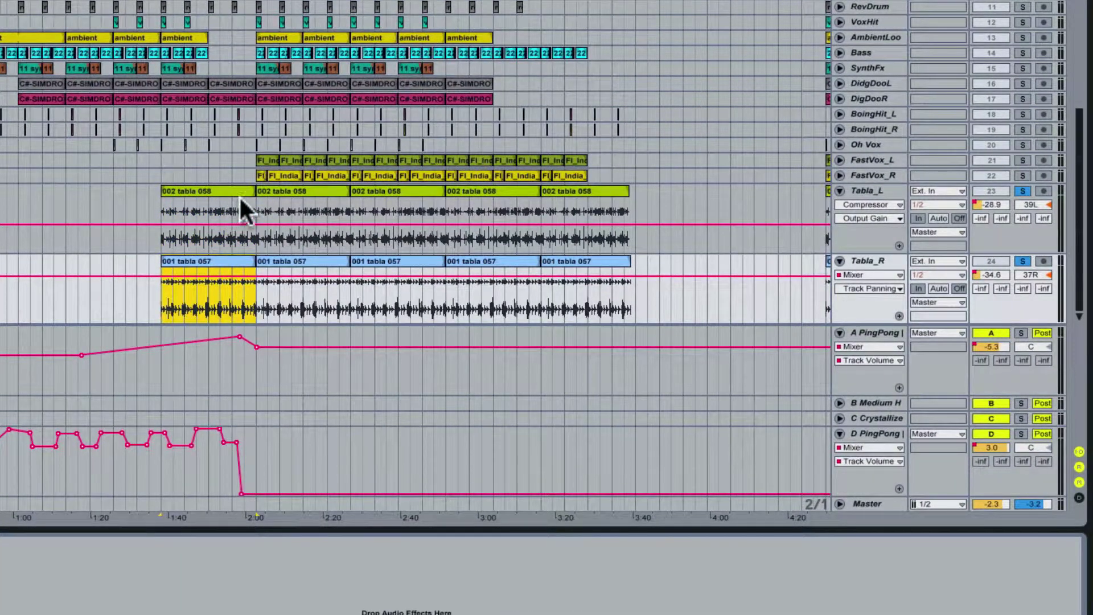
left_click(240, 199)
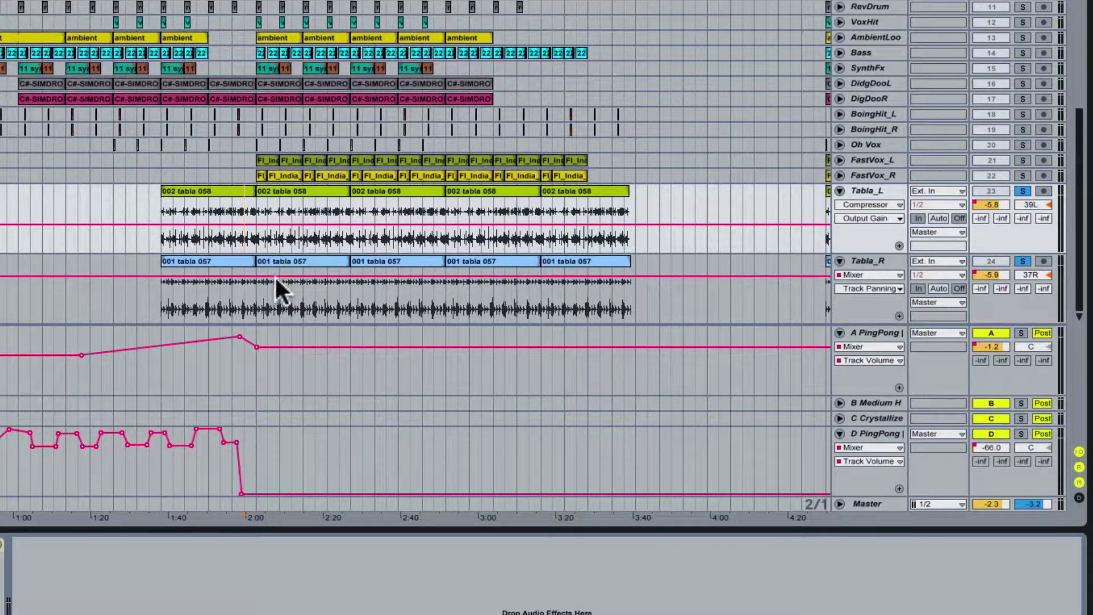
left_click(210, 211)
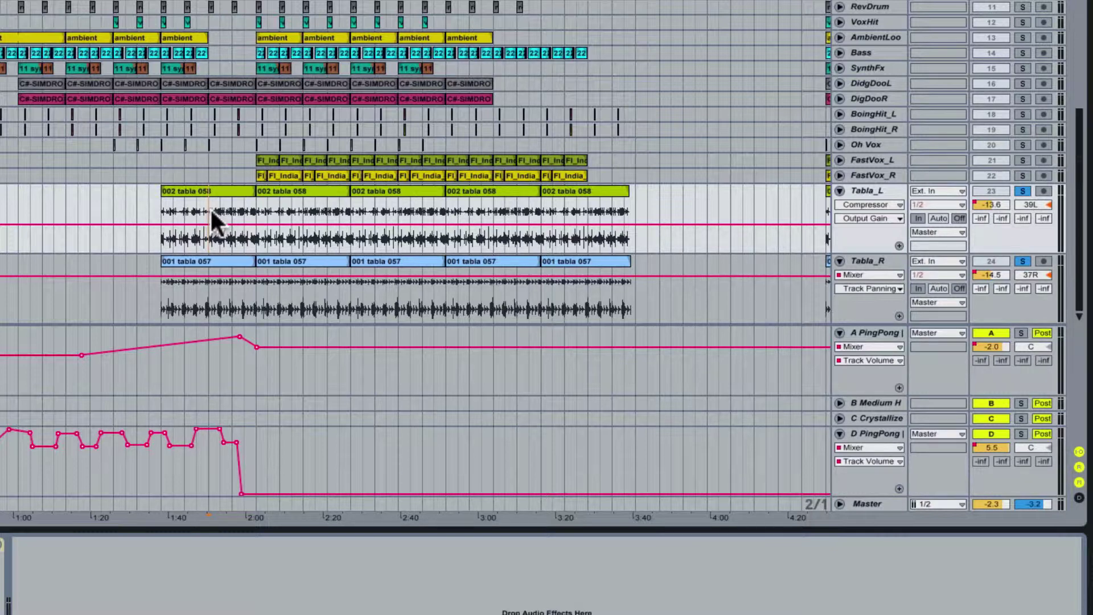
left_click(217, 210)
key("space")
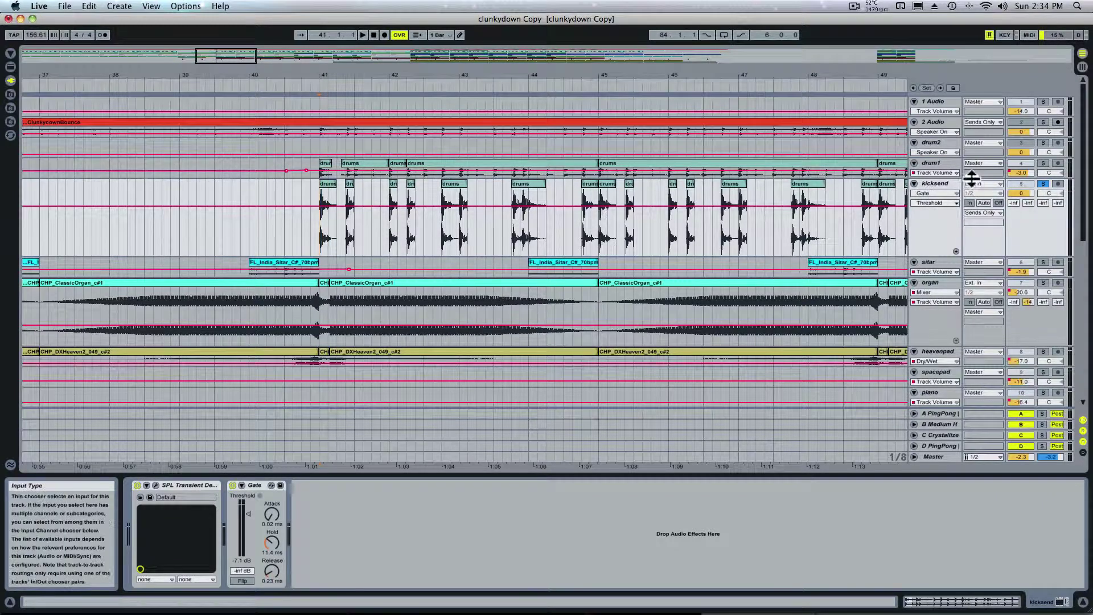
Step: Examine the kicksend track's output routing choices, keep Sends Only, and cue its kick clips at bar 41
left_click(994, 213)
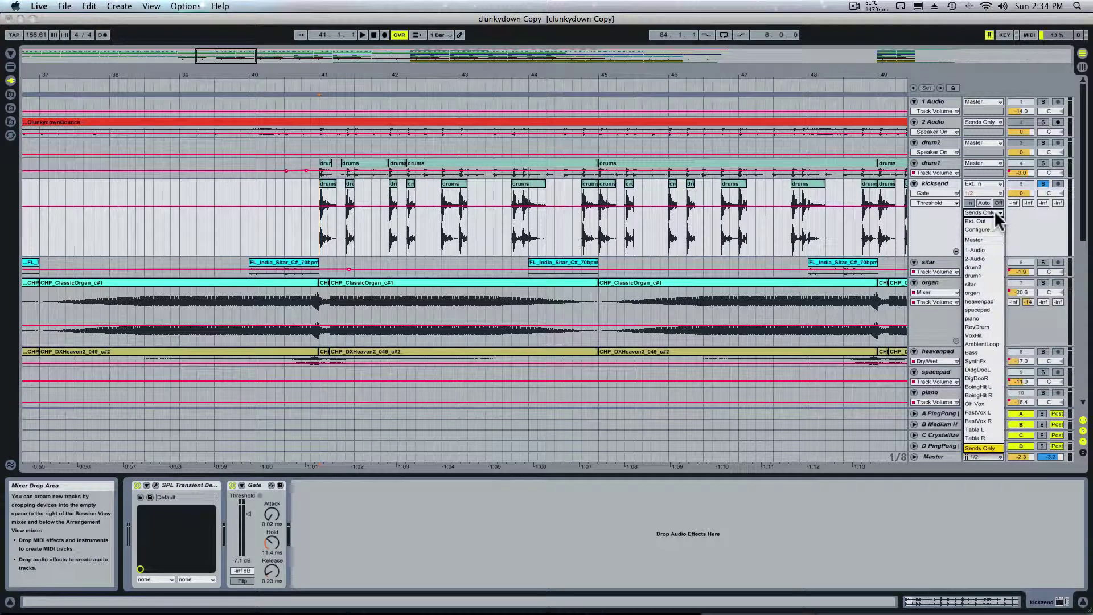
left_click(1023, 220)
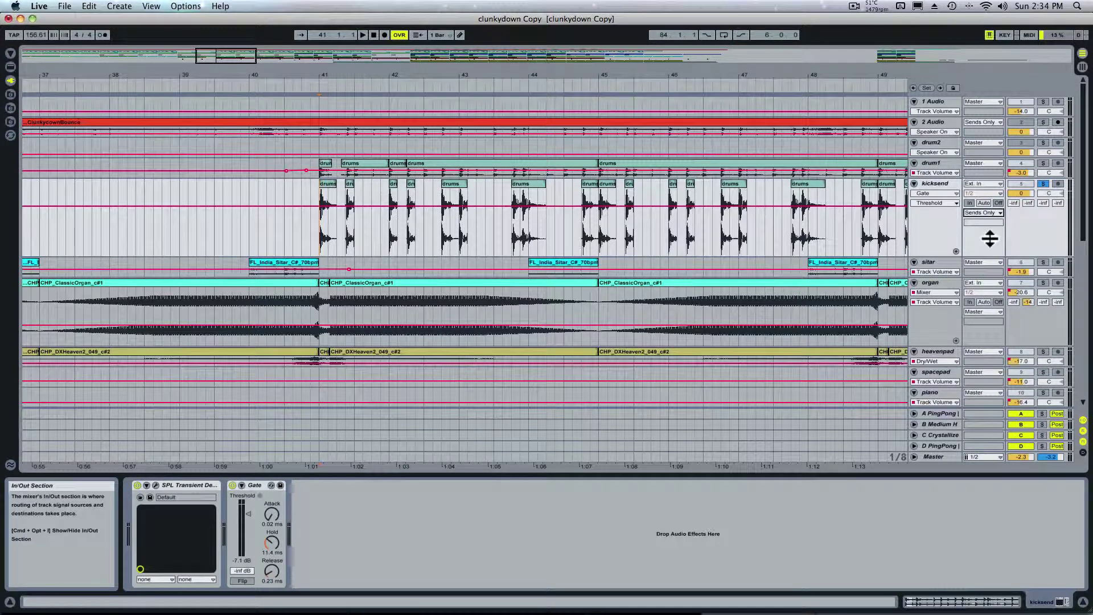
left_click(321, 214)
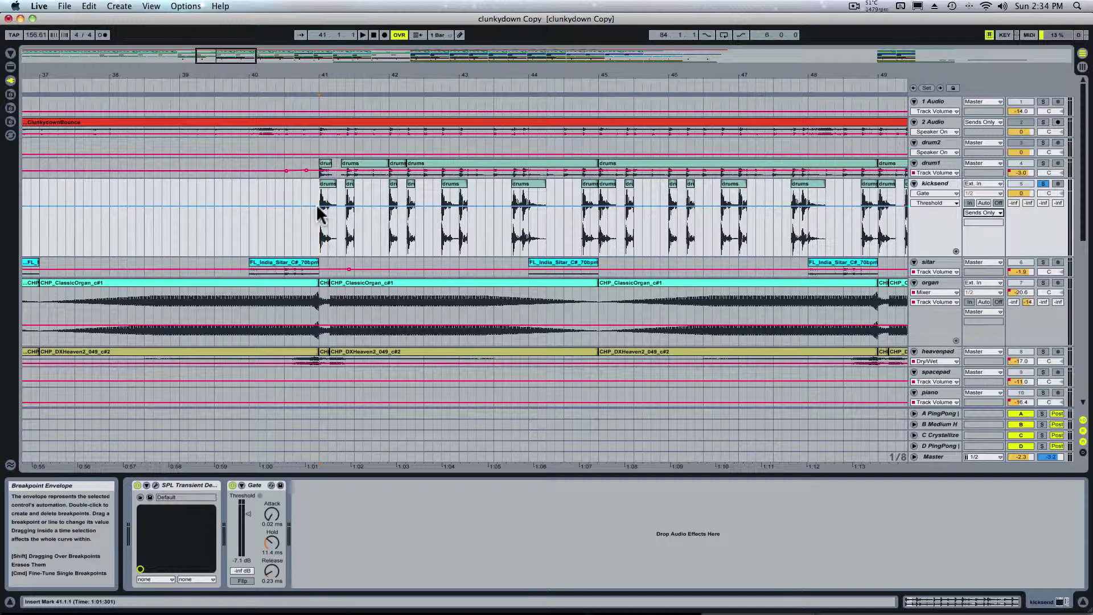
left_click(321, 214)
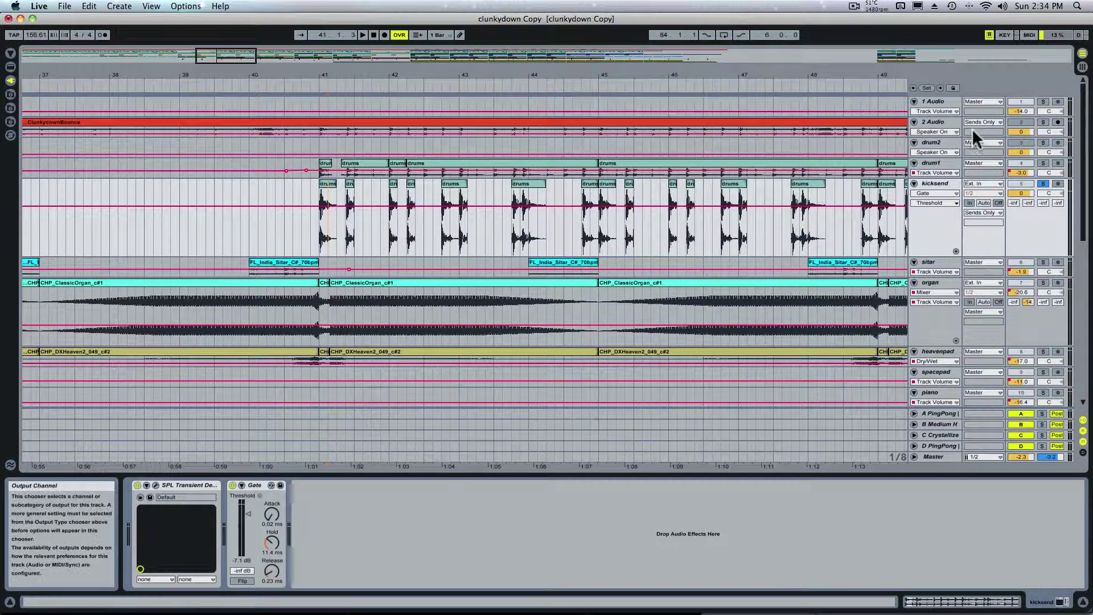
Step: Show the Bass track's device chain and examine the Compressor's sidechain settings
scroll(938, 239, "down", 5)
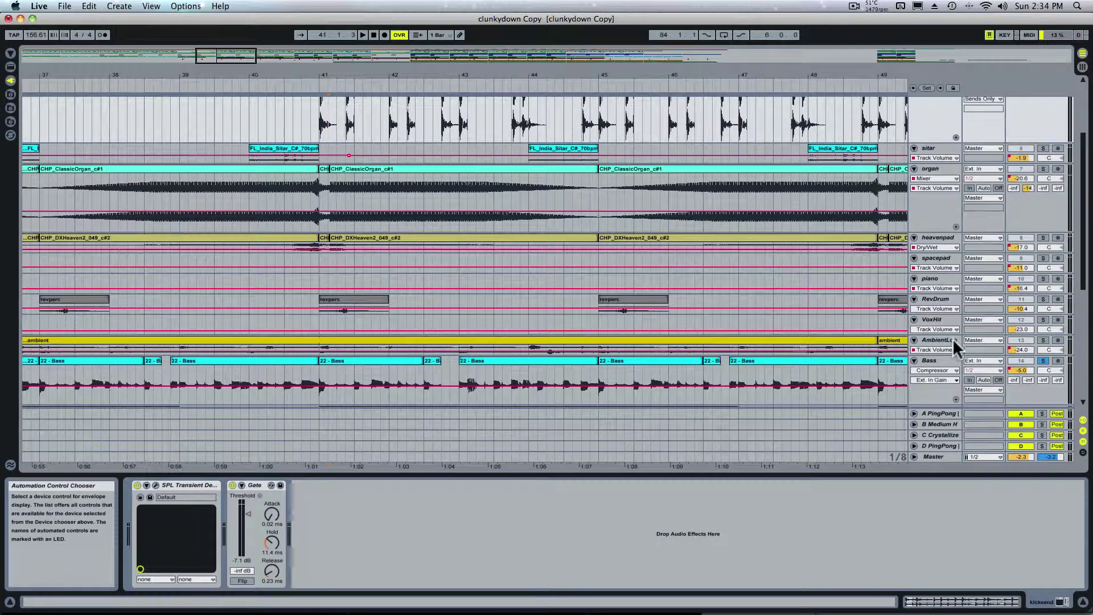
left_click(937, 368)
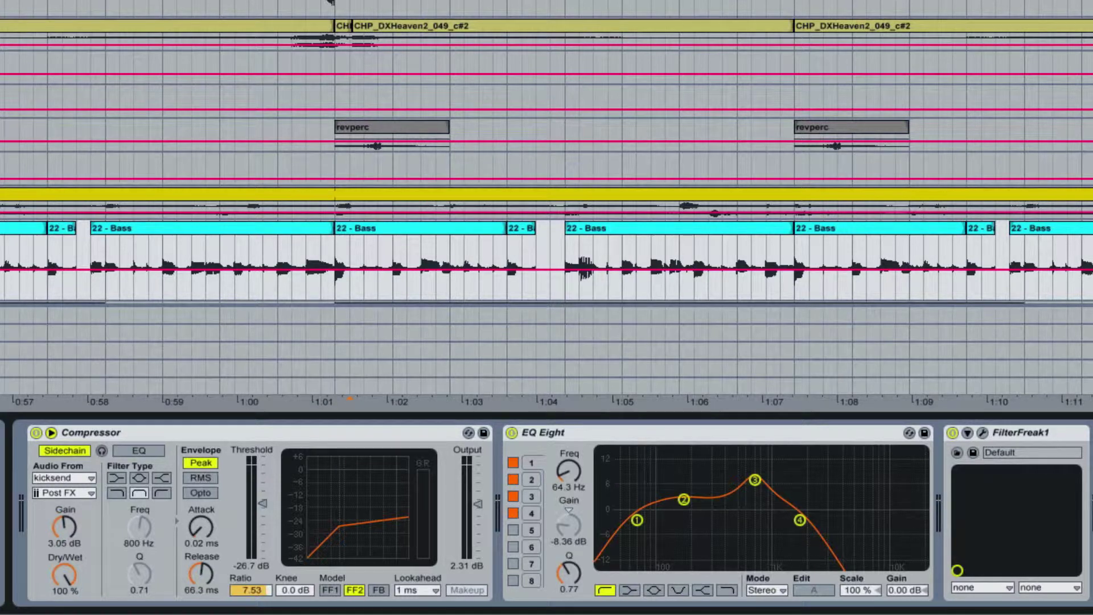
Step: Collapse and reopen the sidechain section of the Bass track's Compressor
left_click(50, 431)
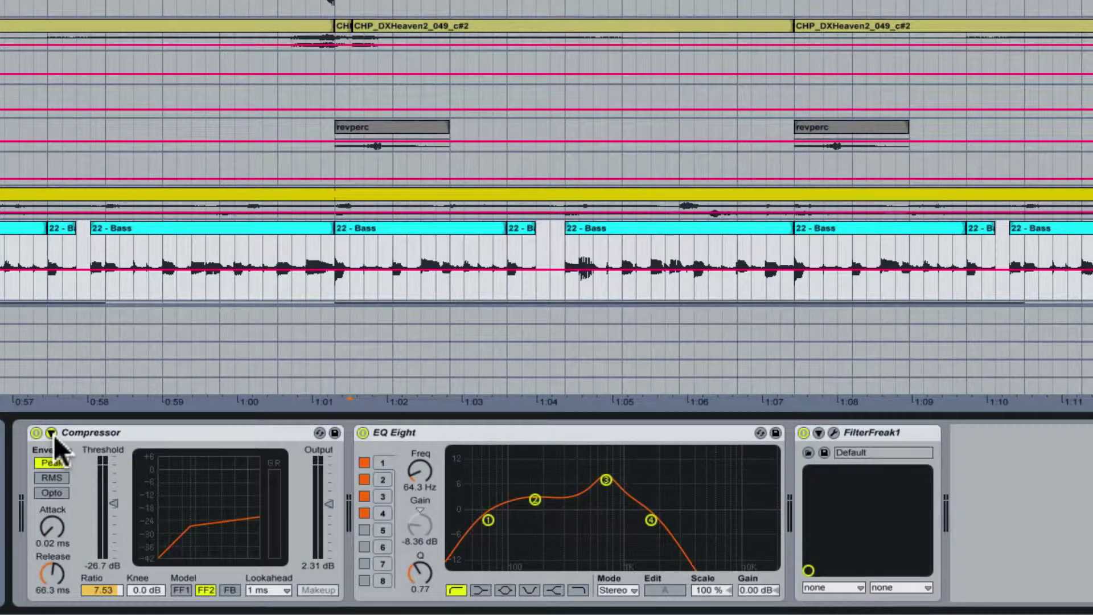
left_click(51, 432)
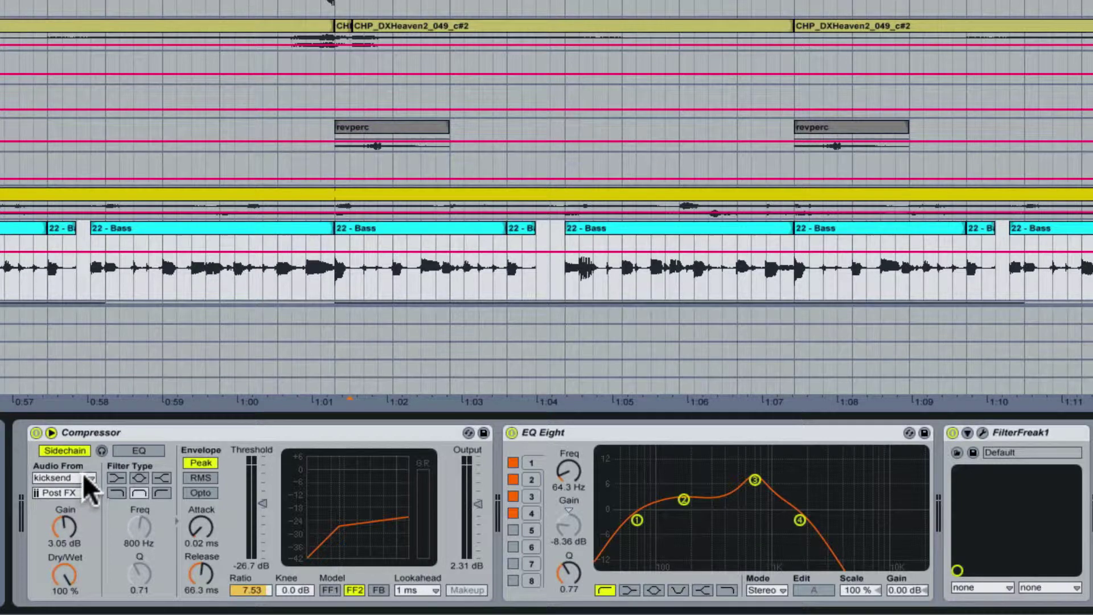
Step: Solo the Bass track alongside the kicksend track and play both from bar 41
scroll(547, 170, "up", 3)
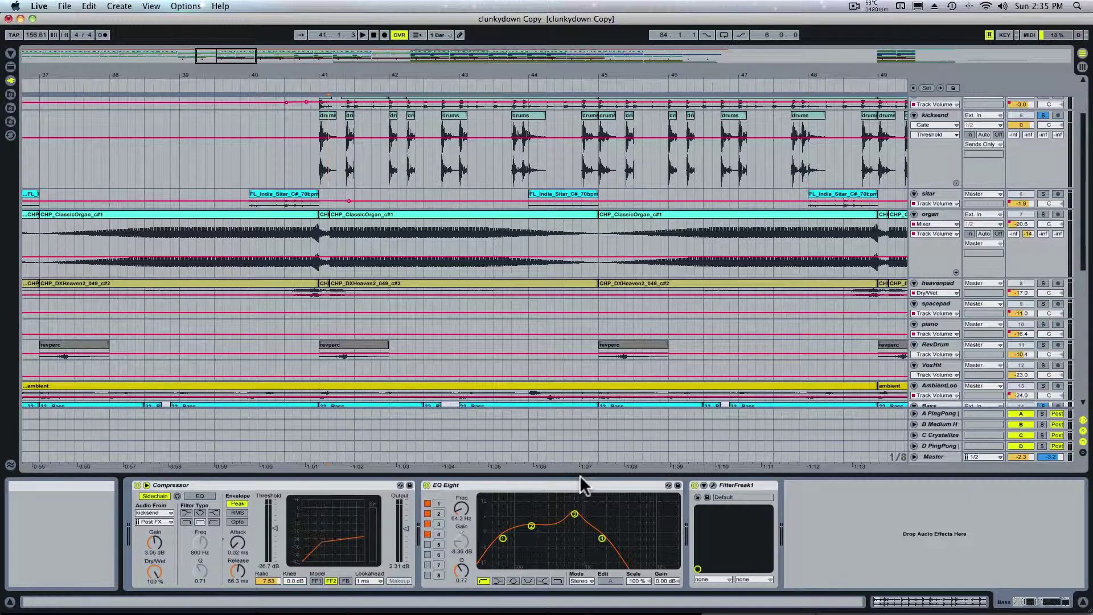
scroll(582, 456, "up", 3)
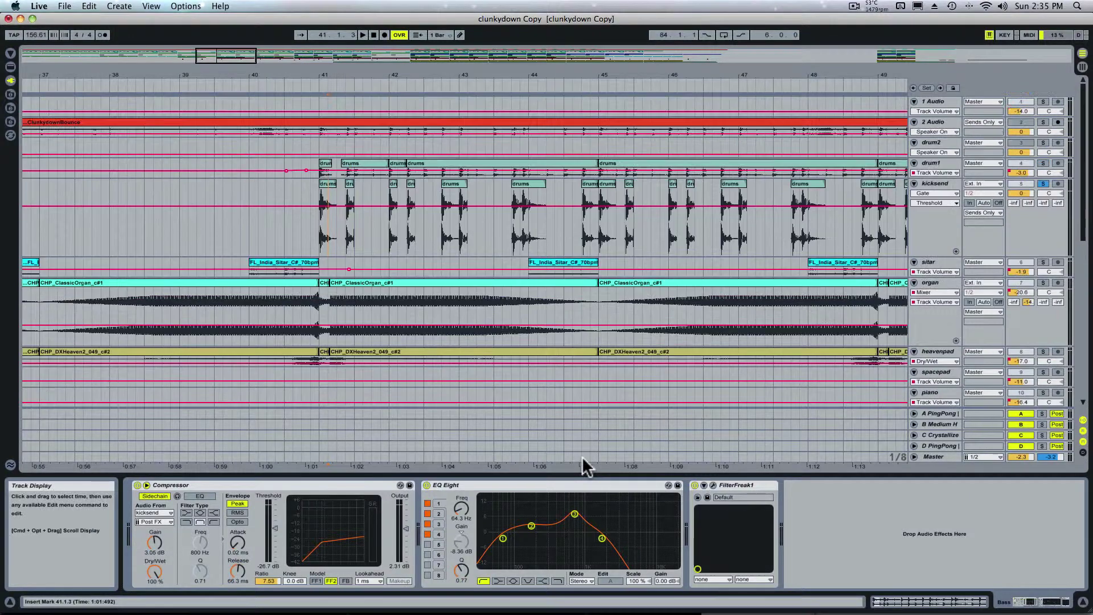
scroll(507, 329, "down", 2)
scroll(1040, 326, "down", 1)
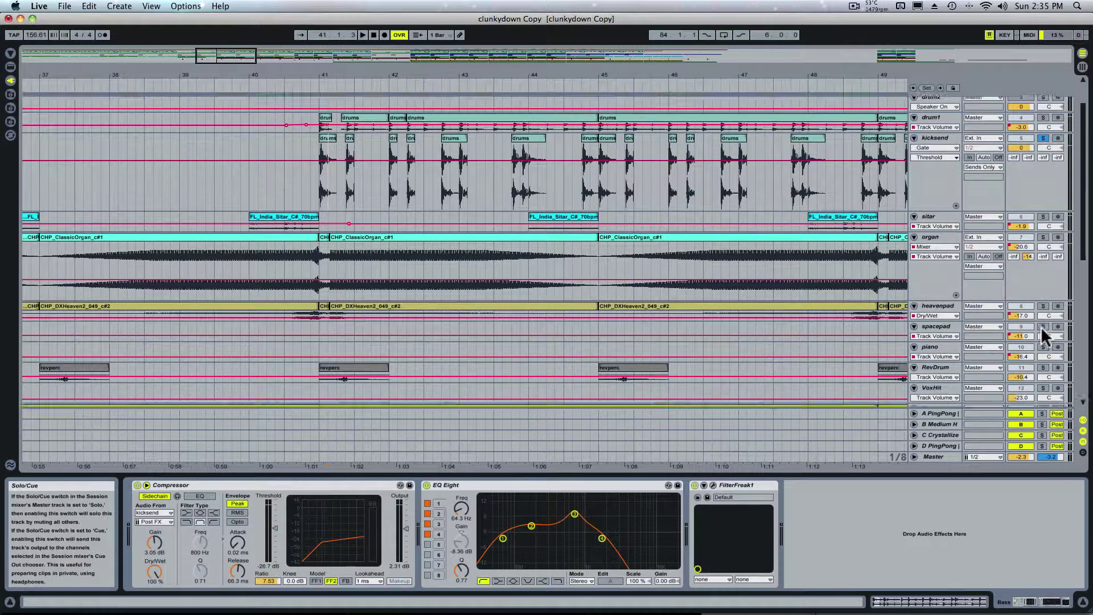
scroll(1042, 339, "down", 3)
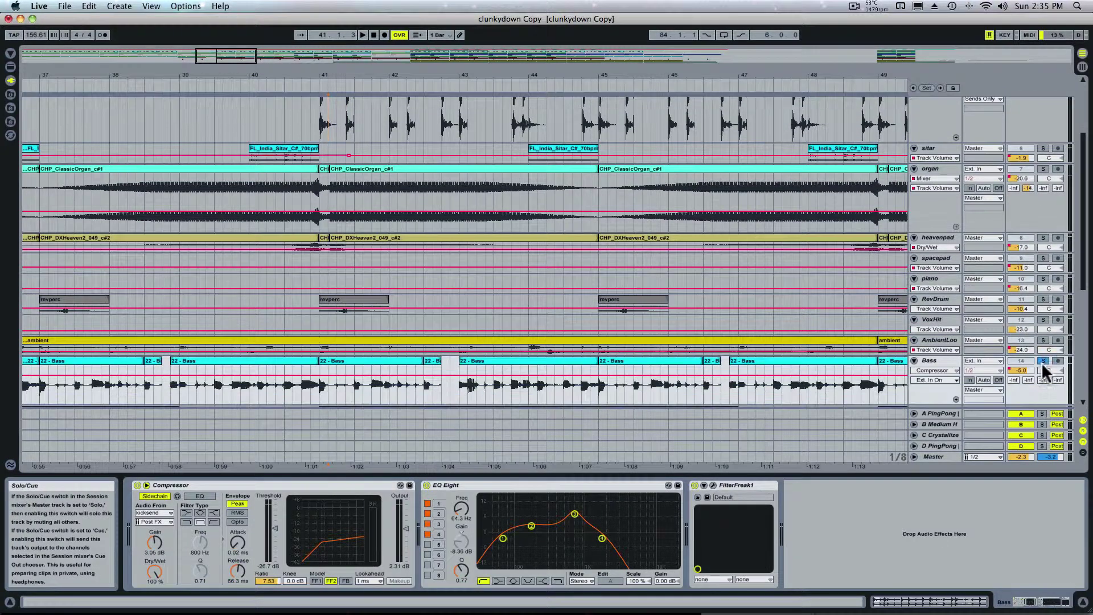
left_click(316, 380)
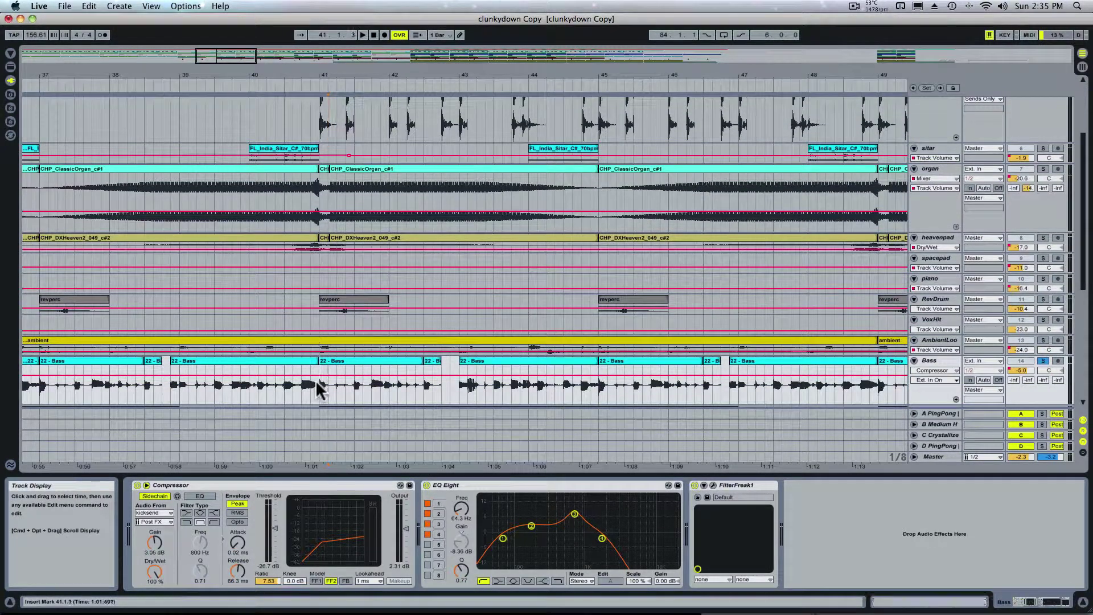
key("space")
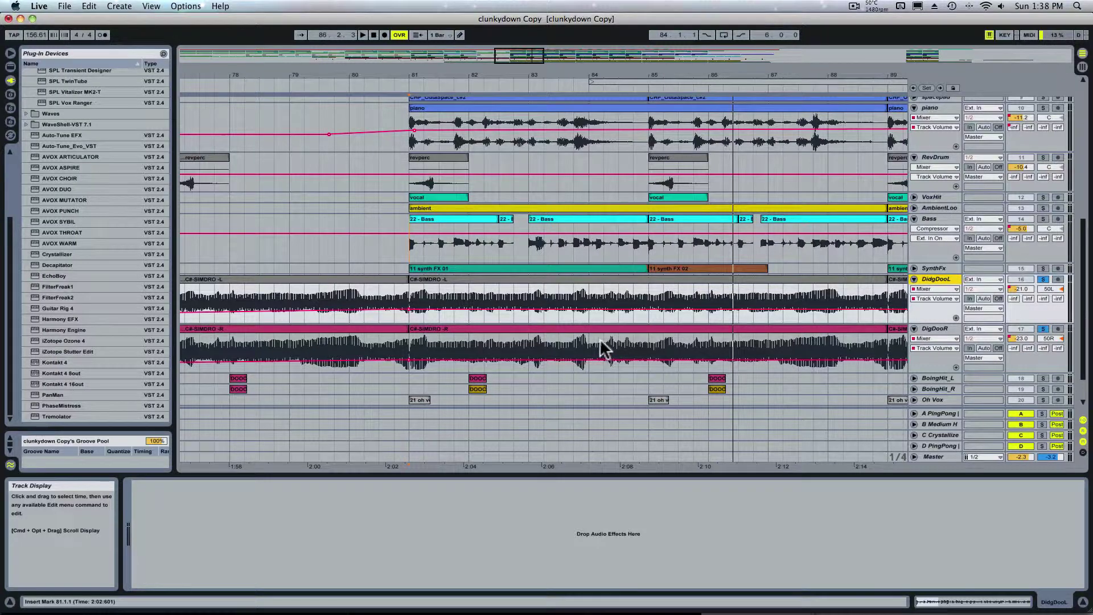
Step: Select the DidgDooL clip starting at bar 81, and play the panned DidgDooL and DigDooR tracks together from bar 81
key("space")
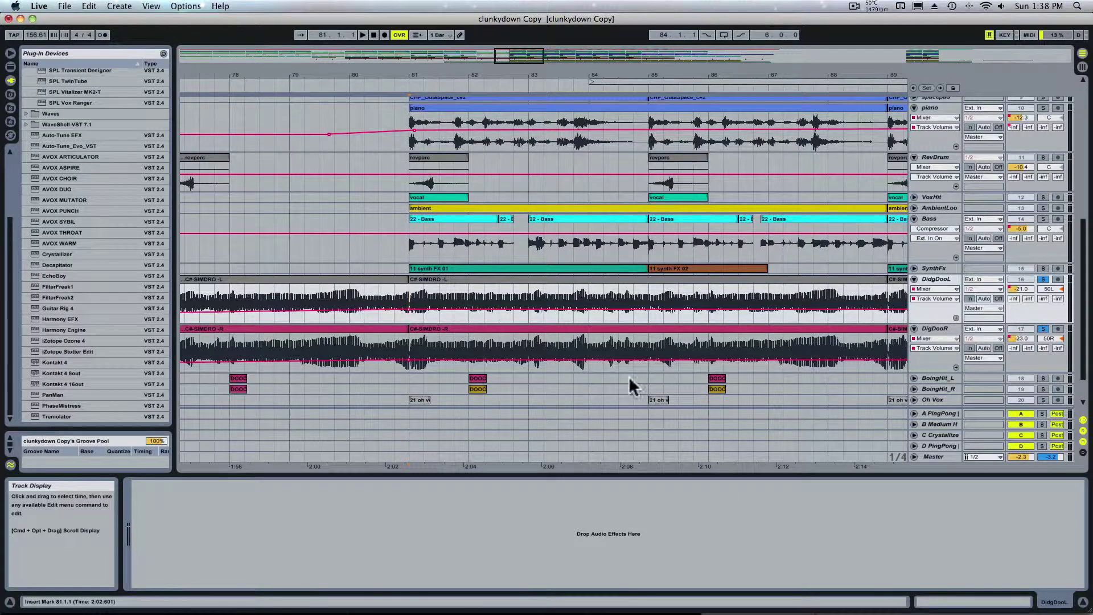
left_click(562, 282)
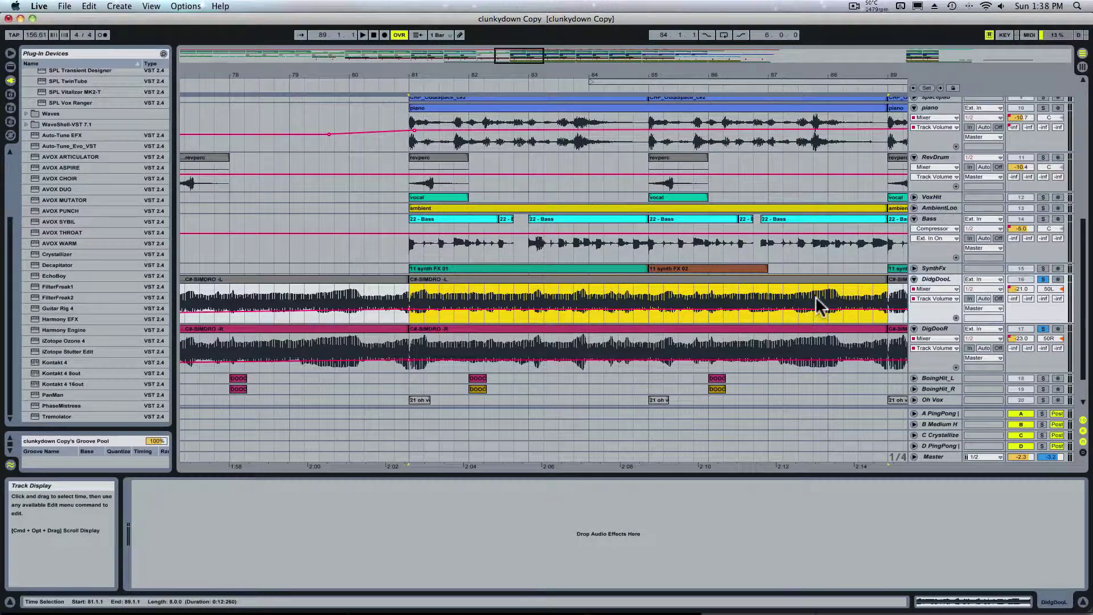
left_click(414, 298)
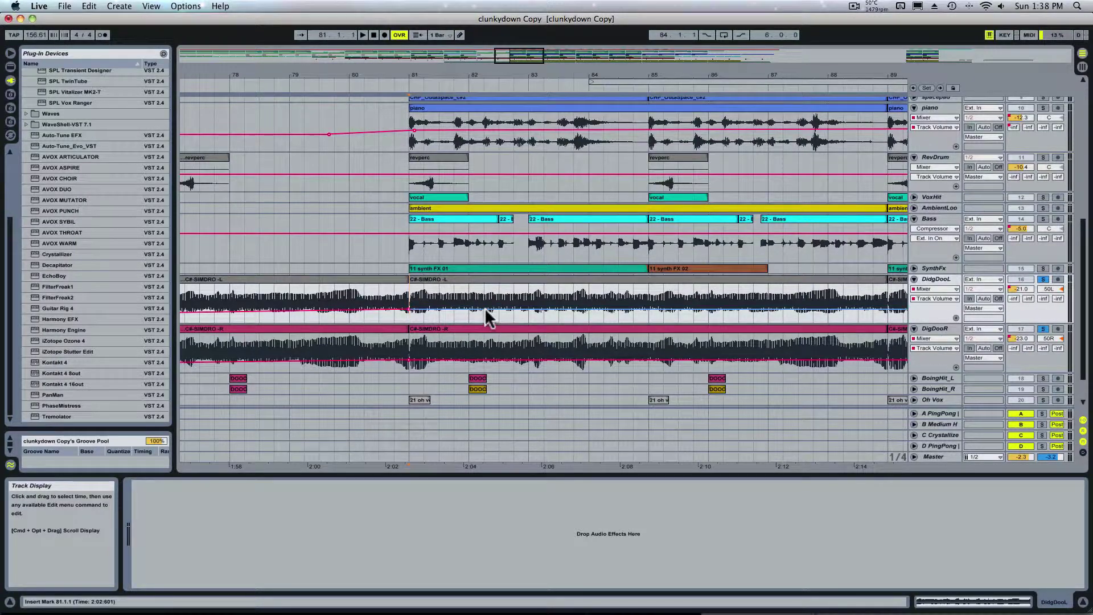
key("space")
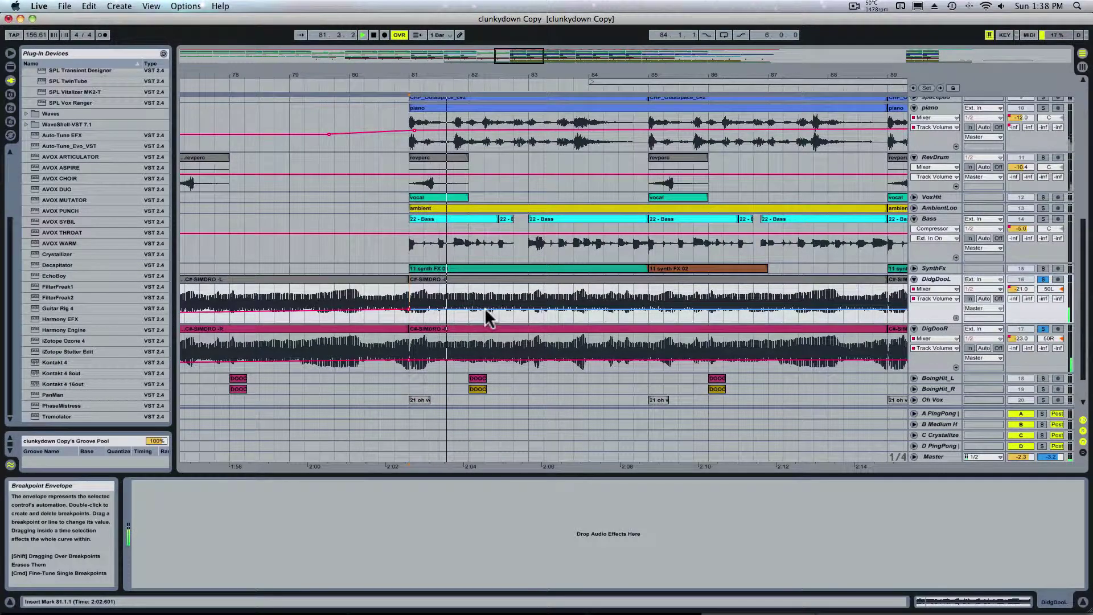
scroll(825, 156, "up", 1)
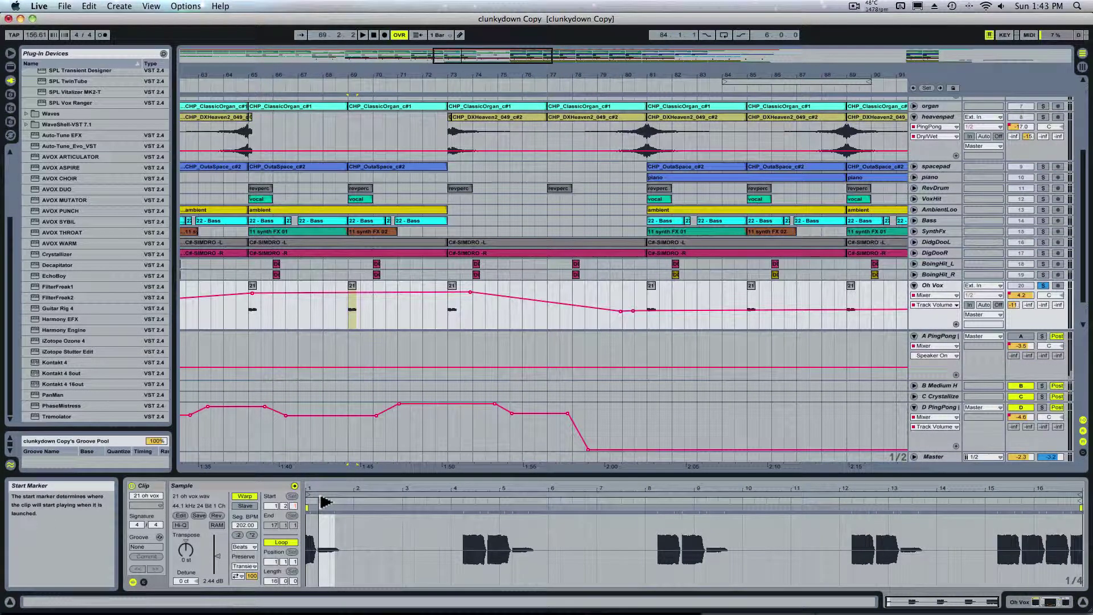
Step: Move the bar 69 oh vox clip's start back to 1.1.1, extend its end to about 69.4.2, and play it from bar 69
left_click_drag(325, 500, 281, 499)
key("space")
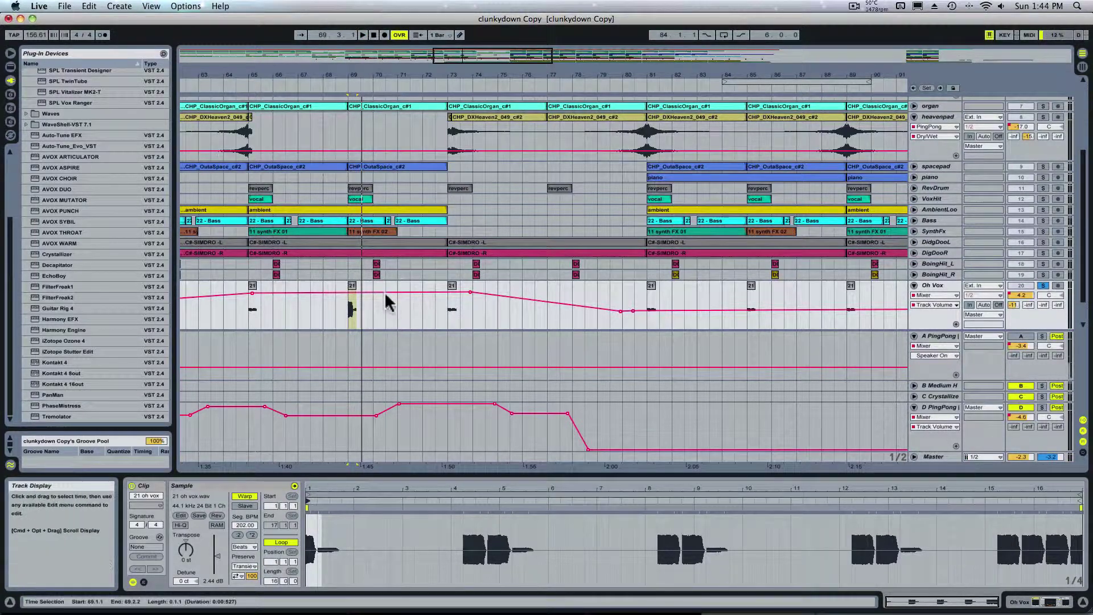
left_click_drag(357, 287, 368, 288)
key("space")
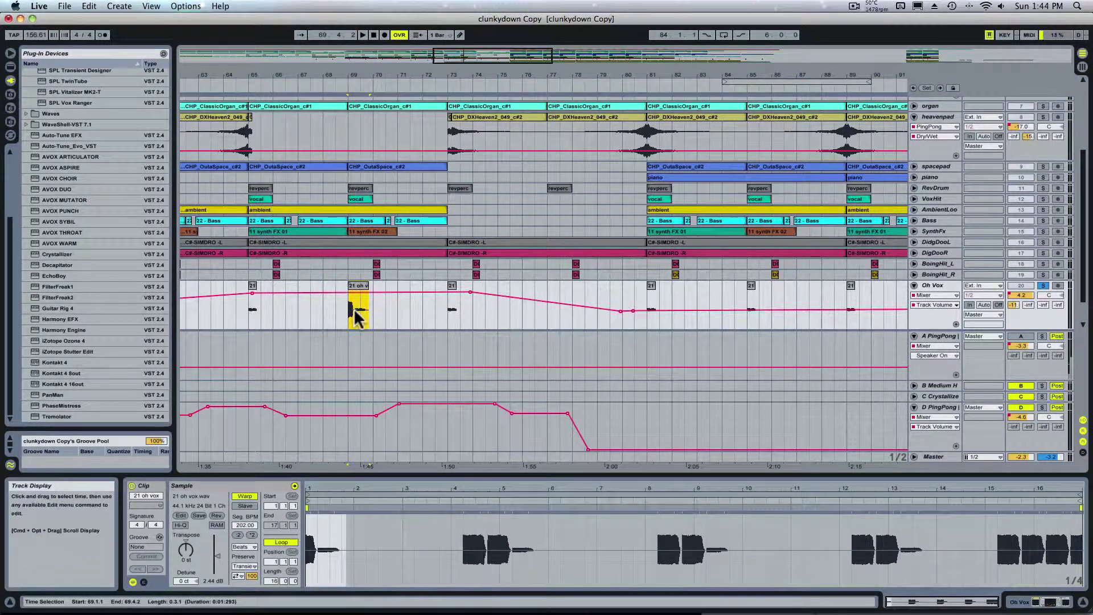
left_click(349, 306)
key("space")
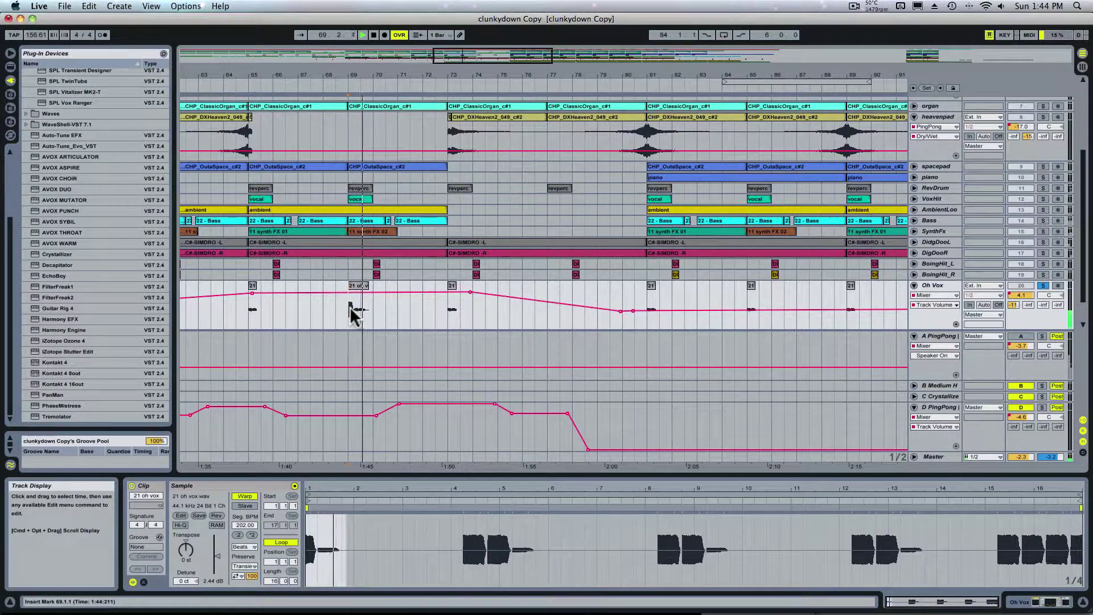
key("space")
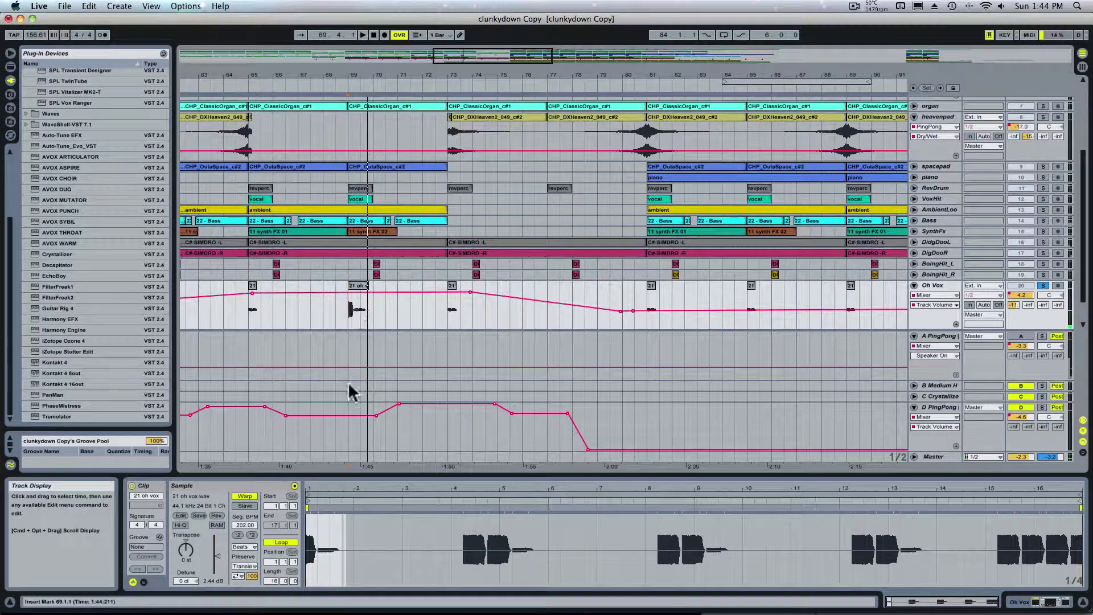
Step: Undo the oh vox clip's extension and start change, and play the trimmed clip at bar 69
key("super+z")
key("super+z")
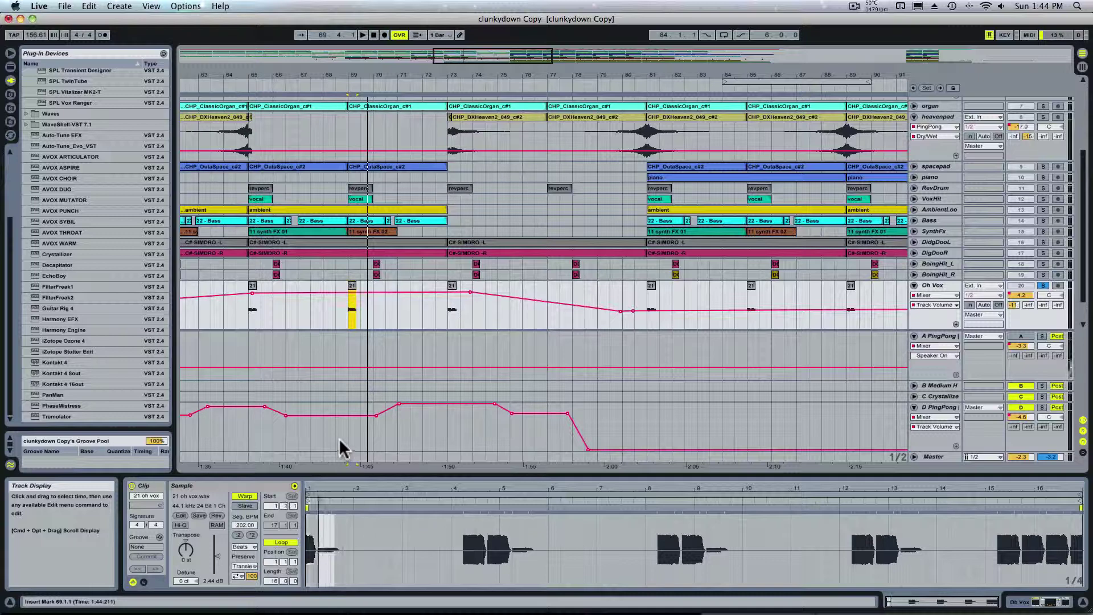
key("space")
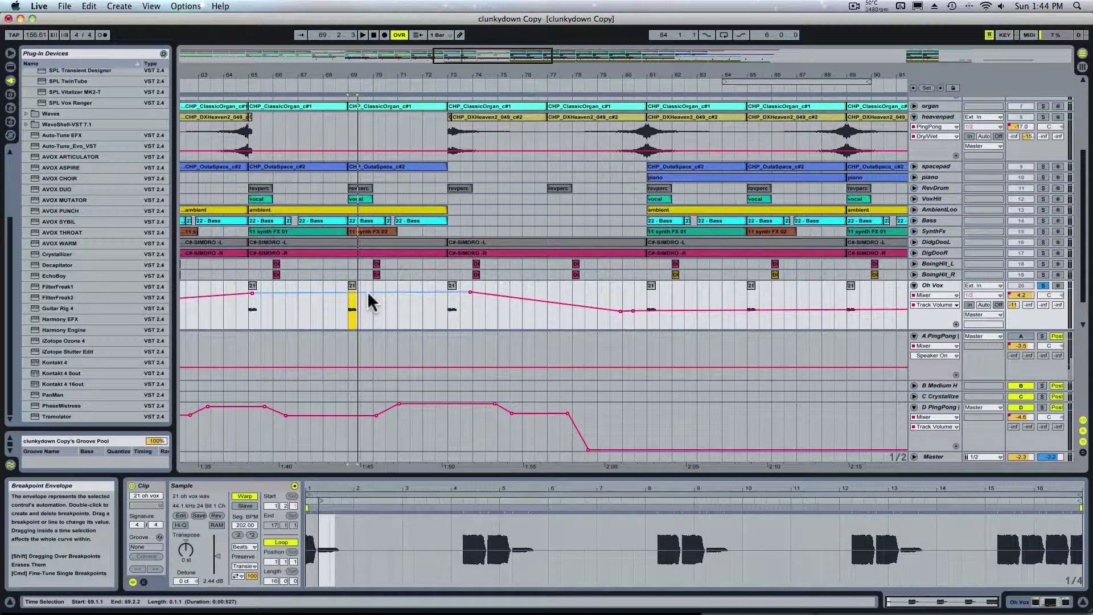
Step: Lower the Oh Vox volume automation between bars 65 and 74 to about -1.9 dB, and show the track's device chain
left_click_drag(367, 291, 367, 298)
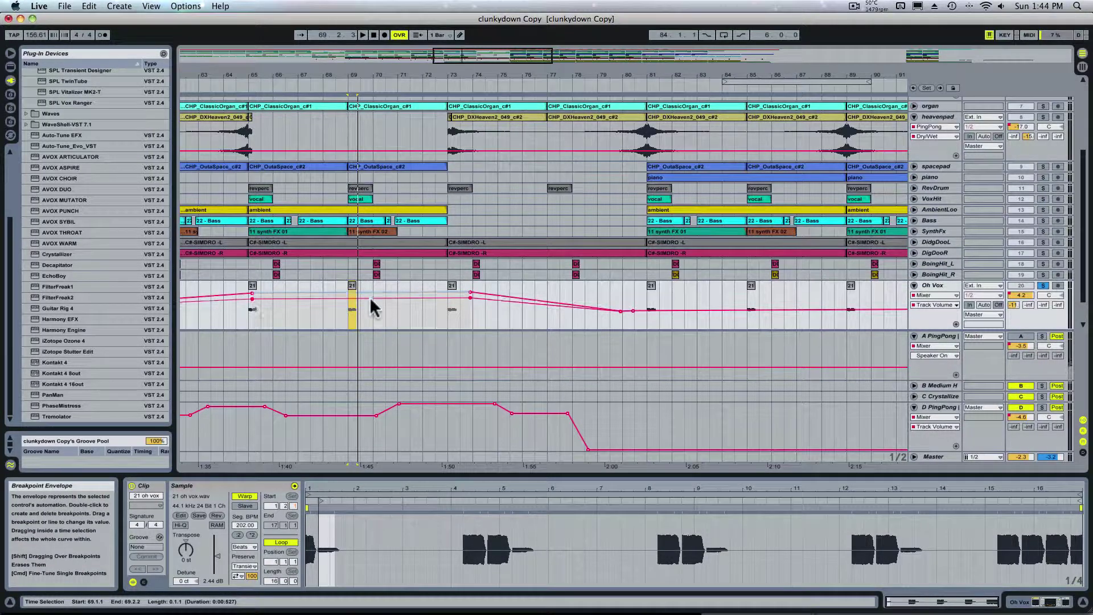
double_click(933, 284)
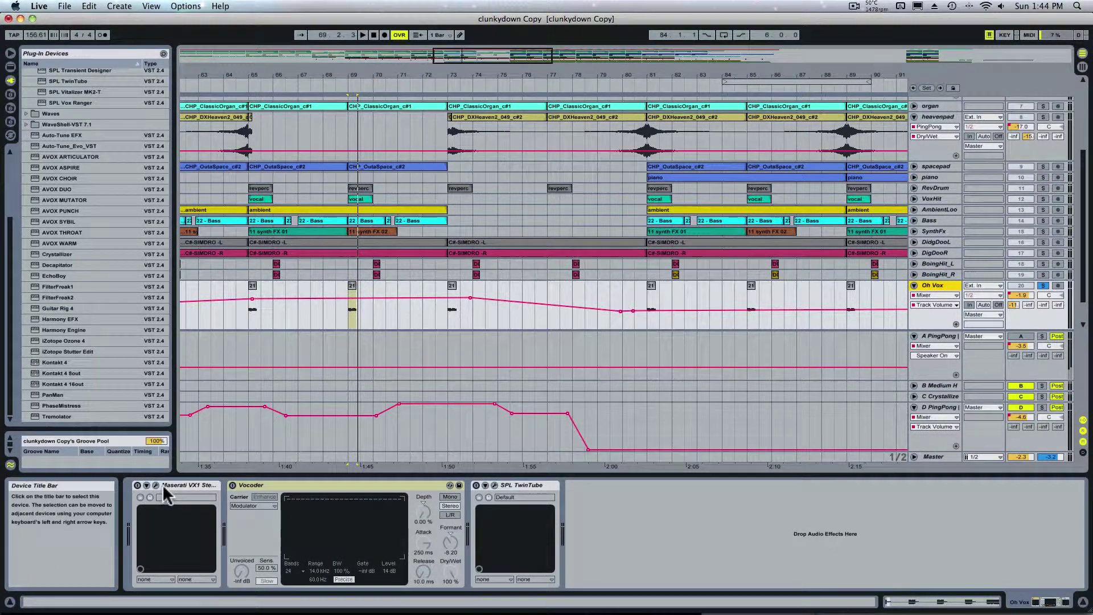
Step: Open the Maserati VX1 plug-in on the Oh Vox track, turn the device on, and move its window clear of the other devices
left_click(155, 485)
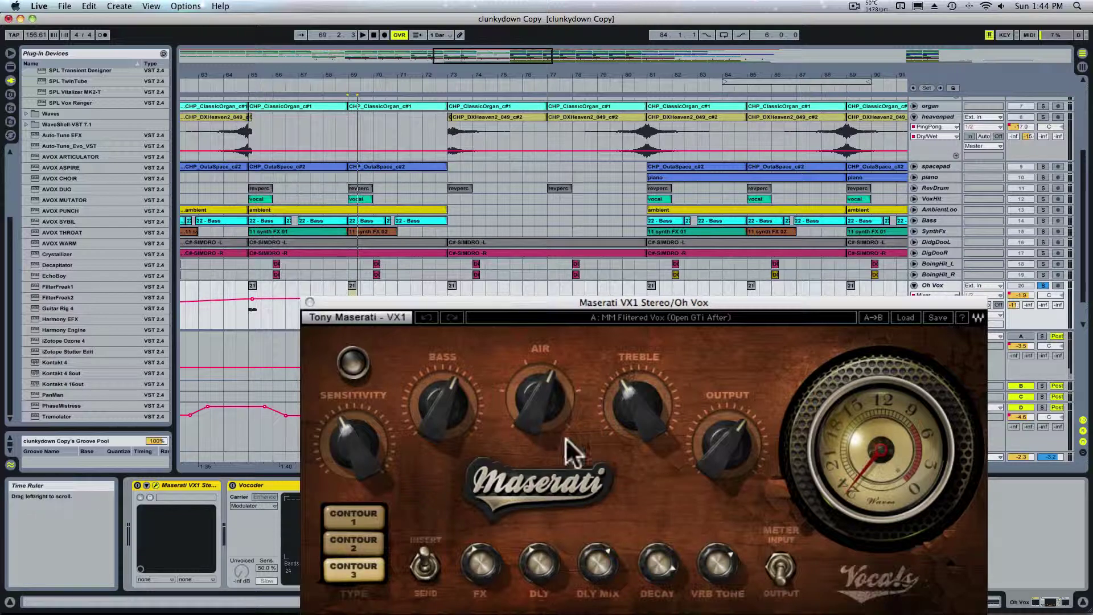
left_click(138, 484)
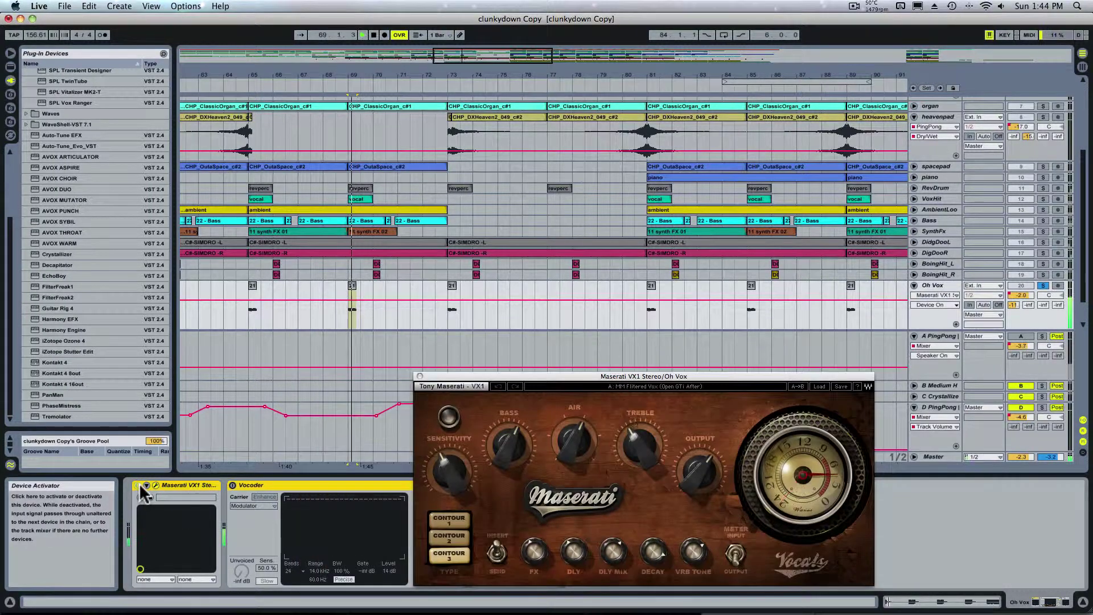
left_click_drag(578, 376, 706, 339)
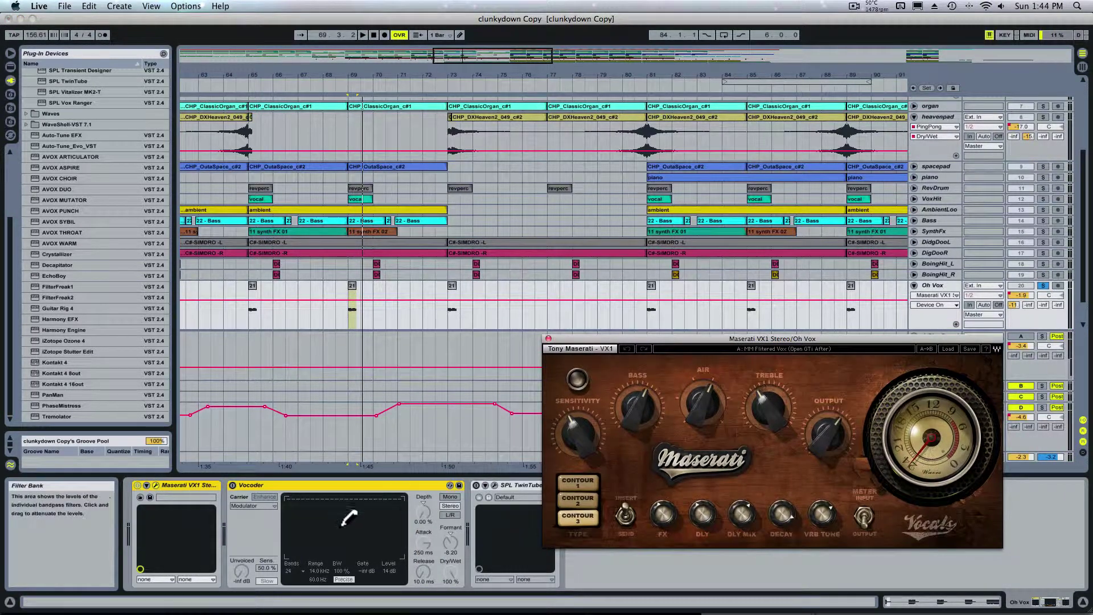
Step: Turn on the Vocoder and SPL TwinTube on the Oh Vox track, auditioning the vocal, and hide the Maserati VX1 window
left_click(233, 482)
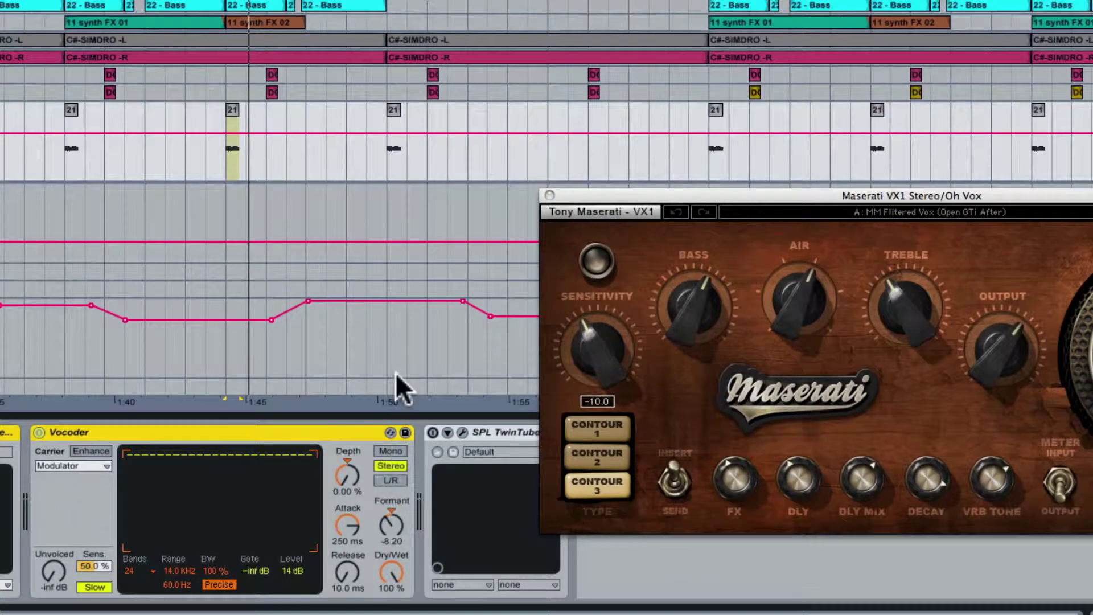
key("space")
left_click(433, 432)
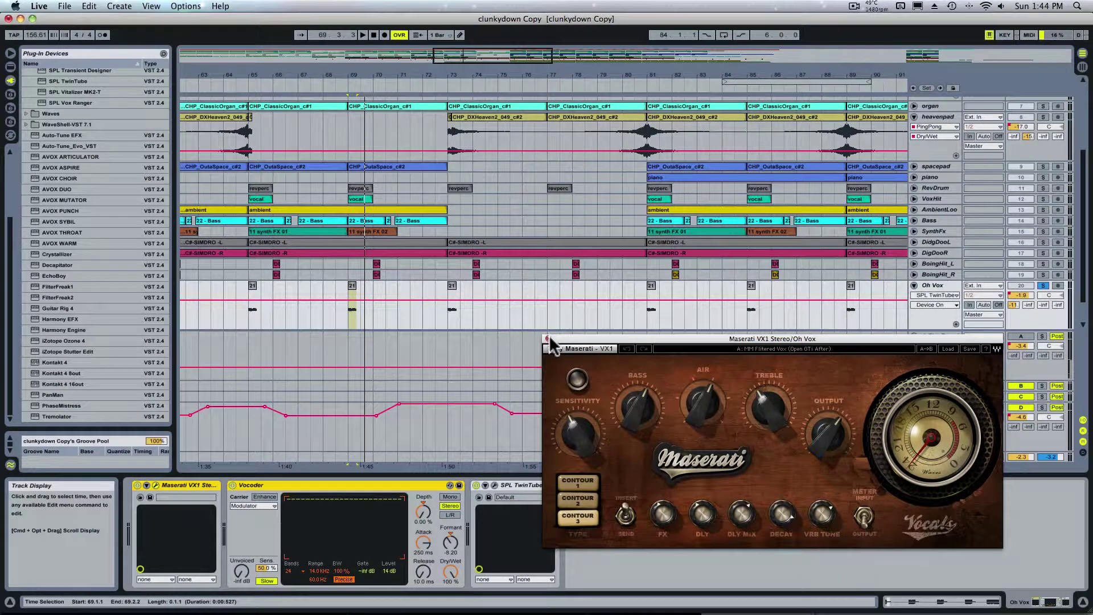
key("super+alt+p")
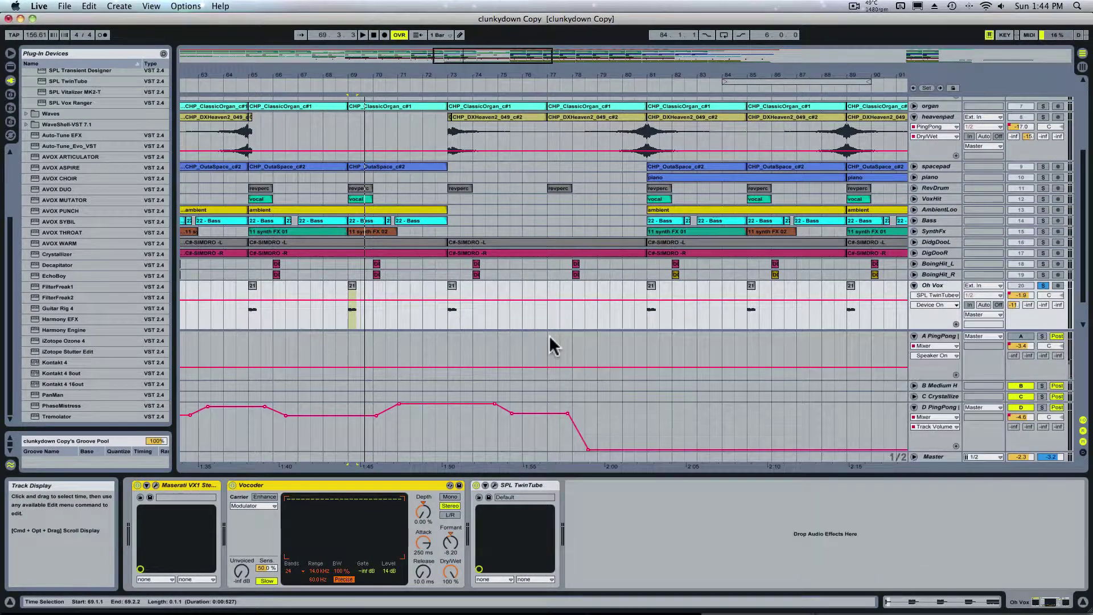
Step: Activate return track A PingPong and play the processed Oh Vox clip from bar 69
left_click(1024, 336)
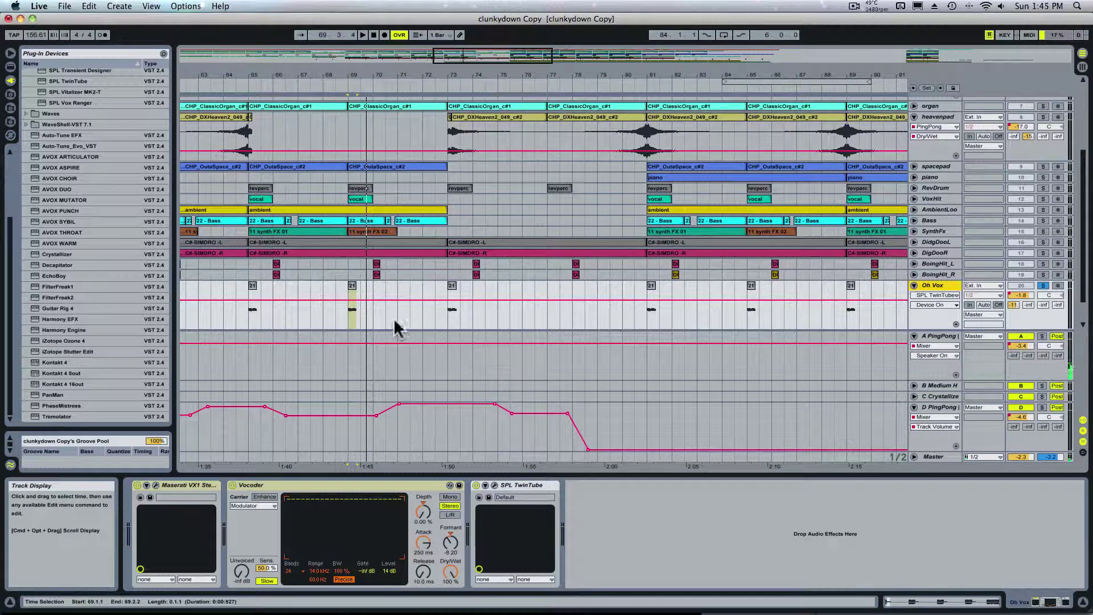
left_click(348, 314)
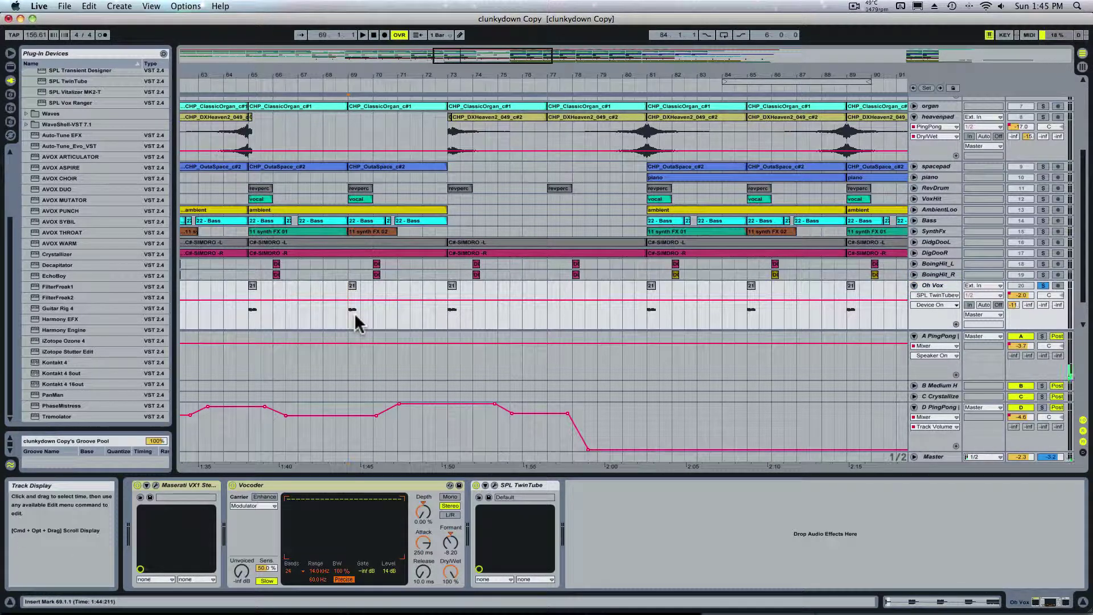
key("space")
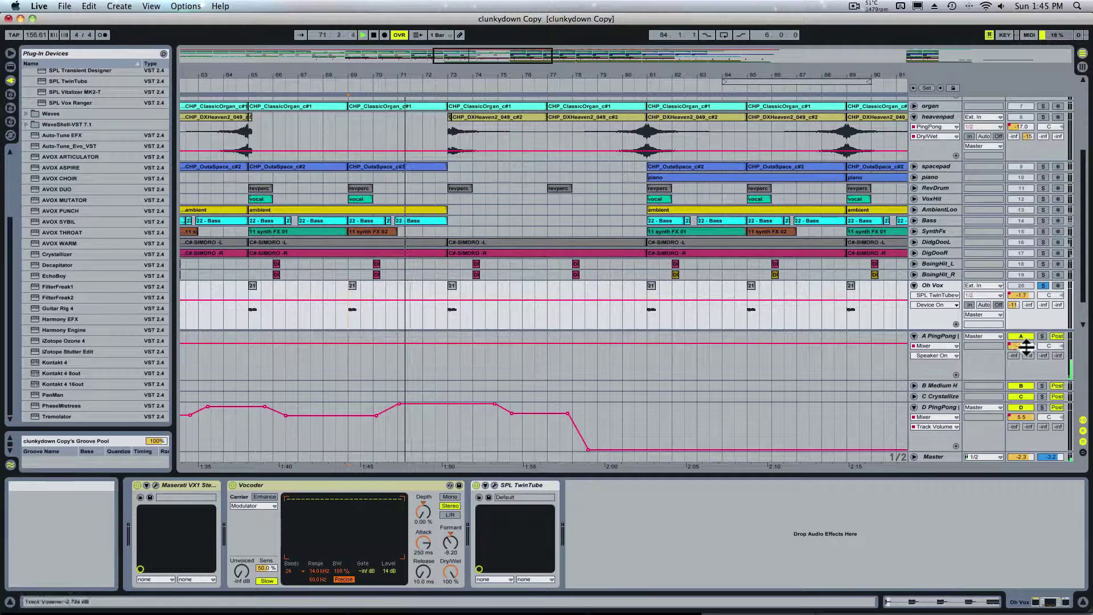
Step: Show return track A's device chain and examine its PingPong delay and Compressor settings
left_click(948, 336)
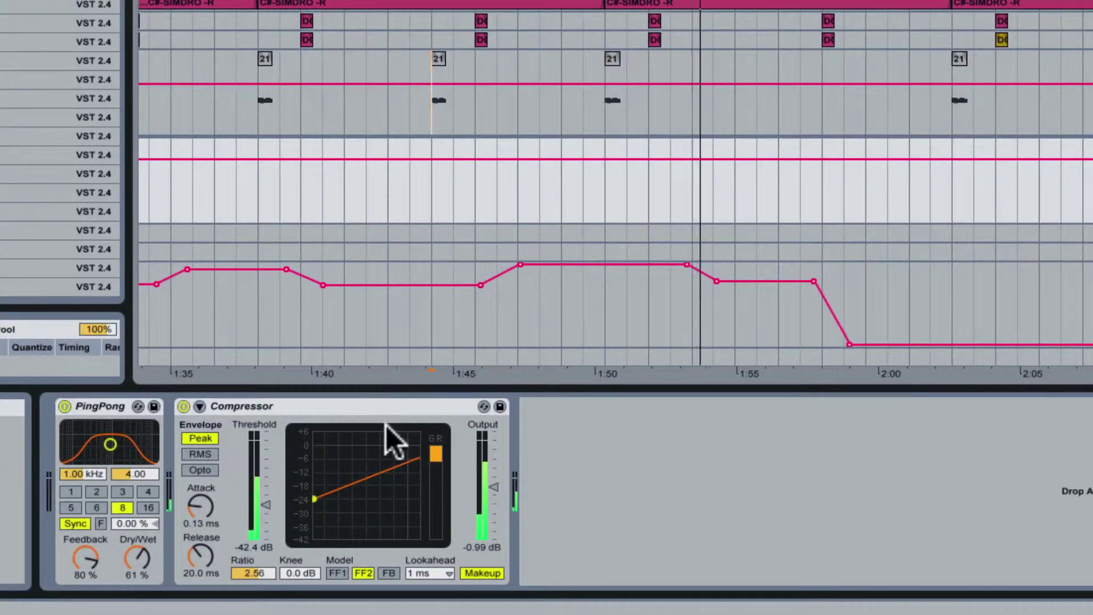
left_click(387, 403)
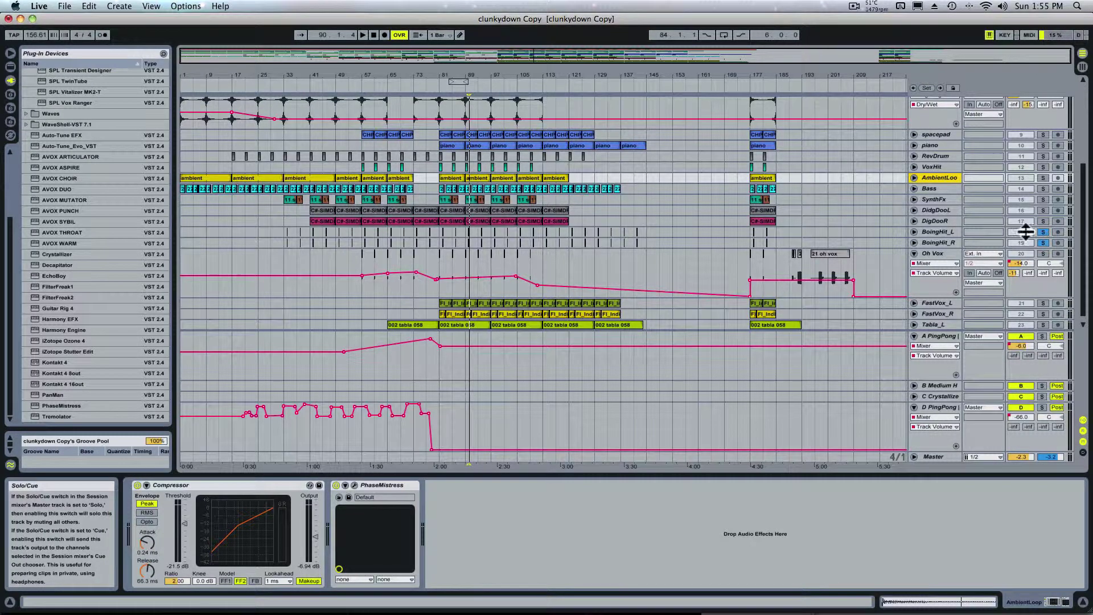
Step: Unfold the BoingHit_L and BoingHit_R tracks and show their clips around bar 90 up close
left_click(913, 232)
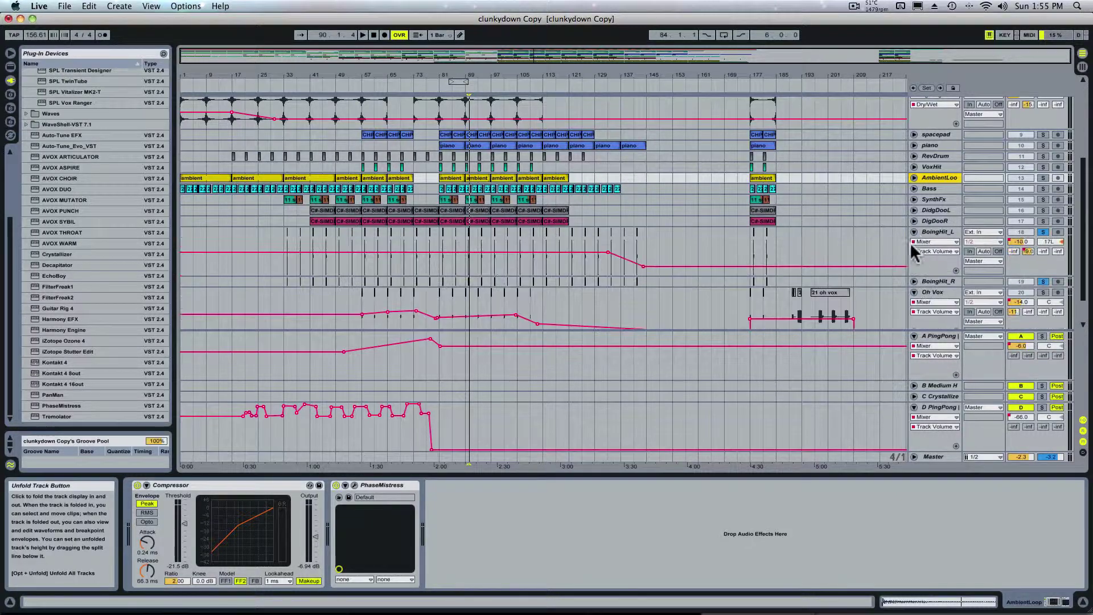
left_click(914, 282)
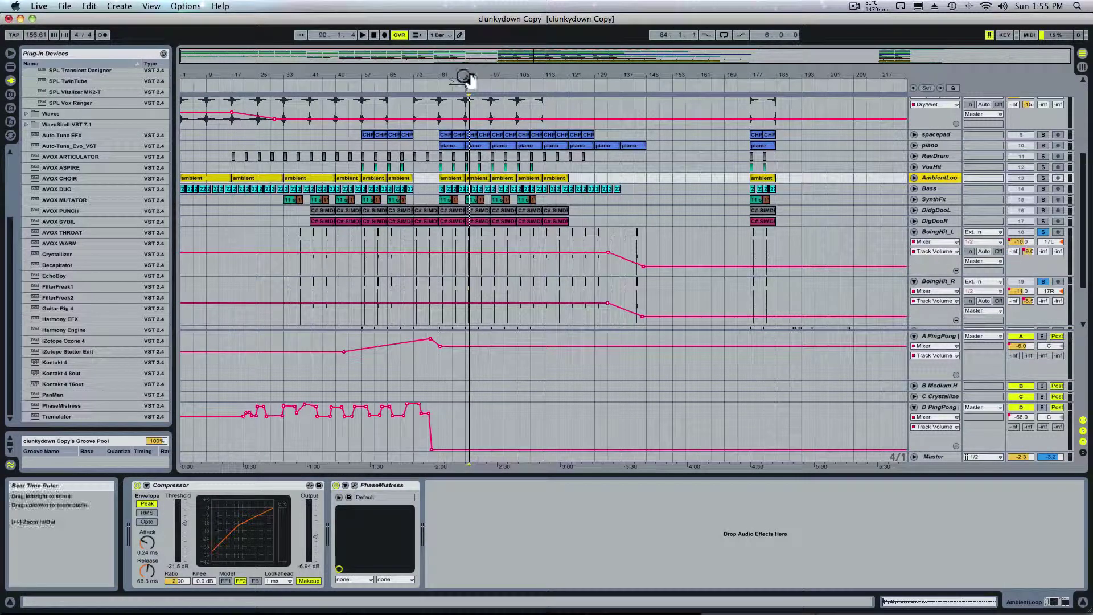
left_click_drag(464, 78, 463, 131)
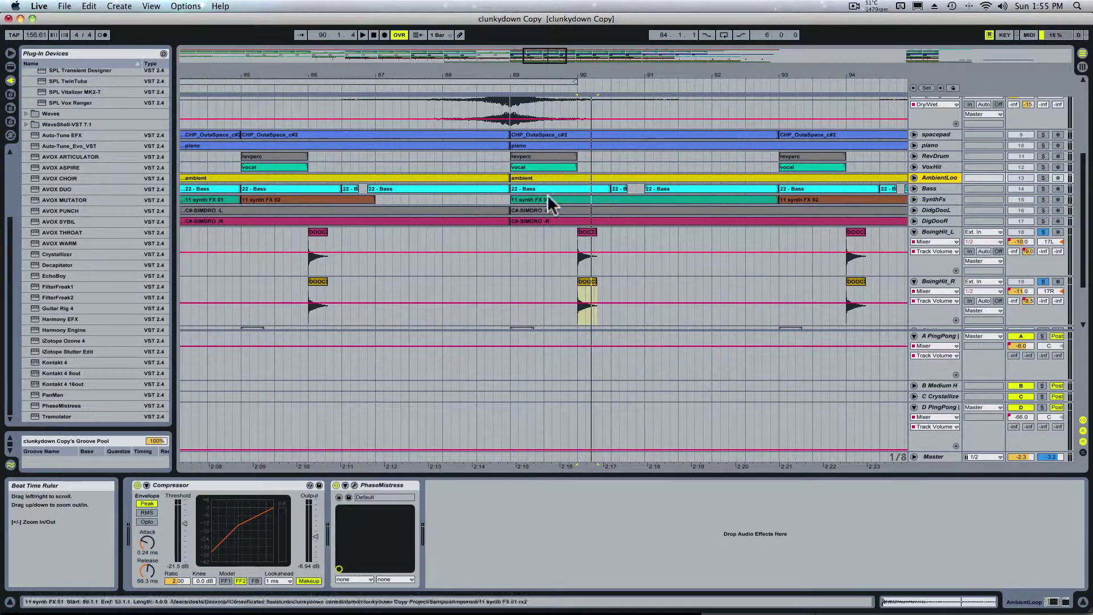
Step: Play the soloed BoingHit_L and BoingHit_R clips from bar 90 twice to audition the stereo hit
key("space")
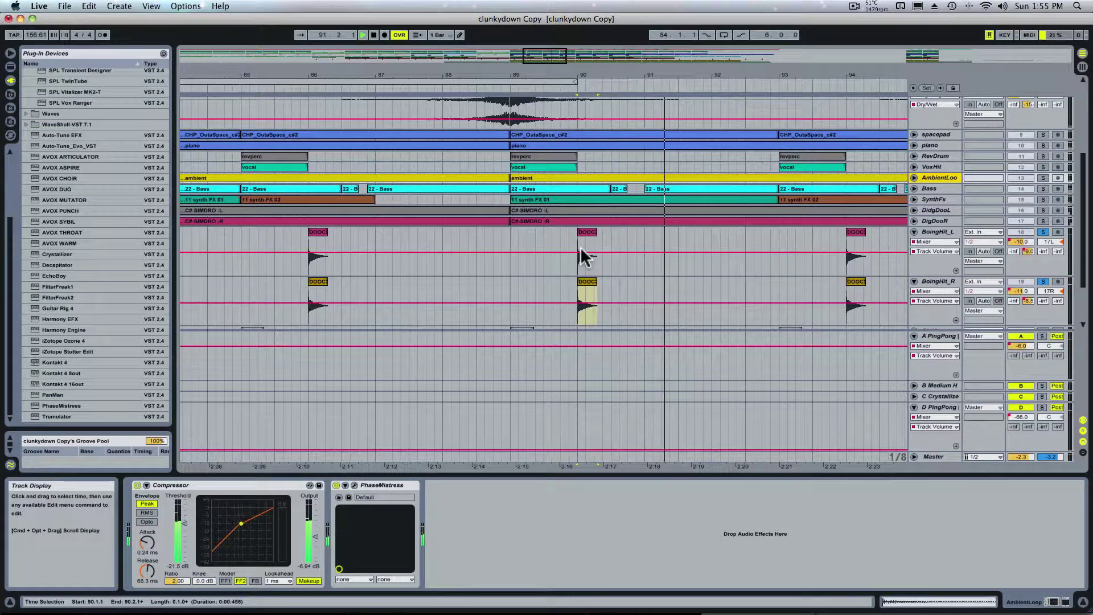
key("space")
key("space")
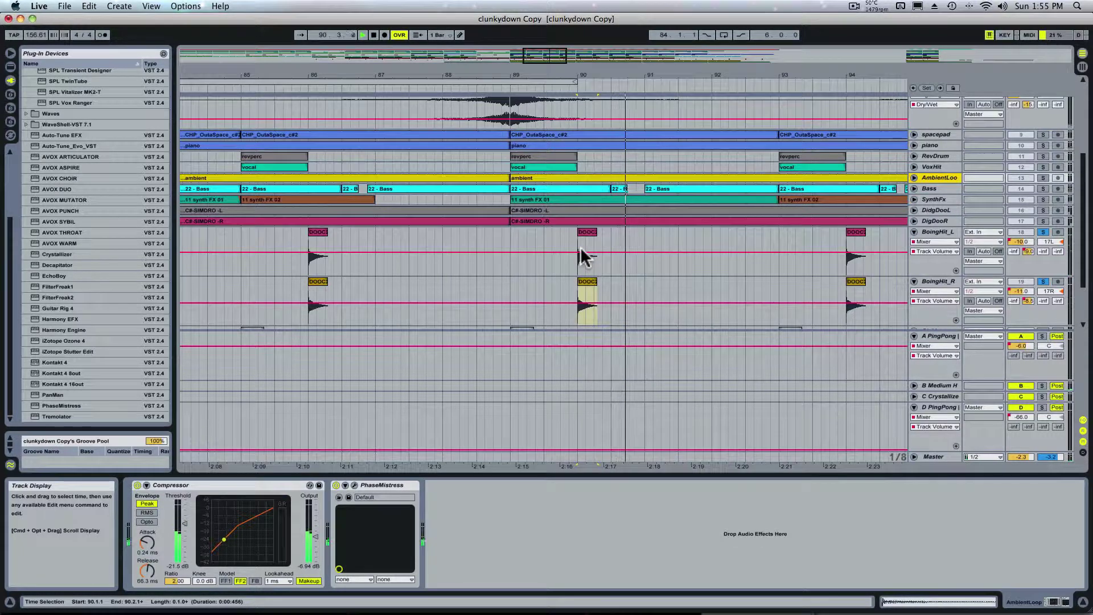
key("space")
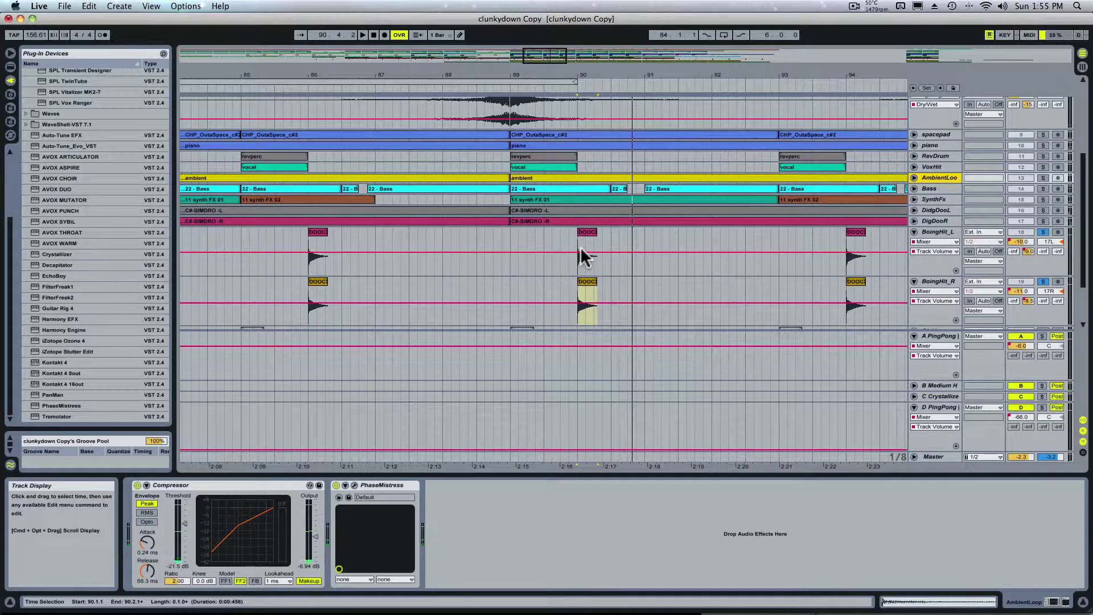
Step: Display the Mixer's Track Panning automation on the BoingHit_L track and play the hits again from bar 90
left_click(947, 230)
left_click(945, 251)
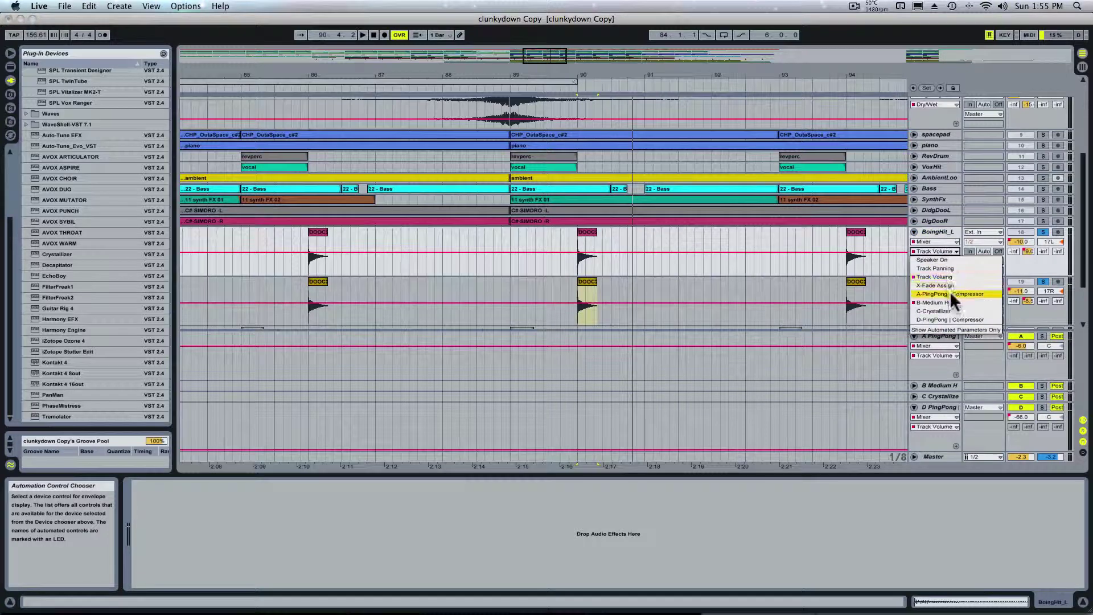
left_click(935, 241)
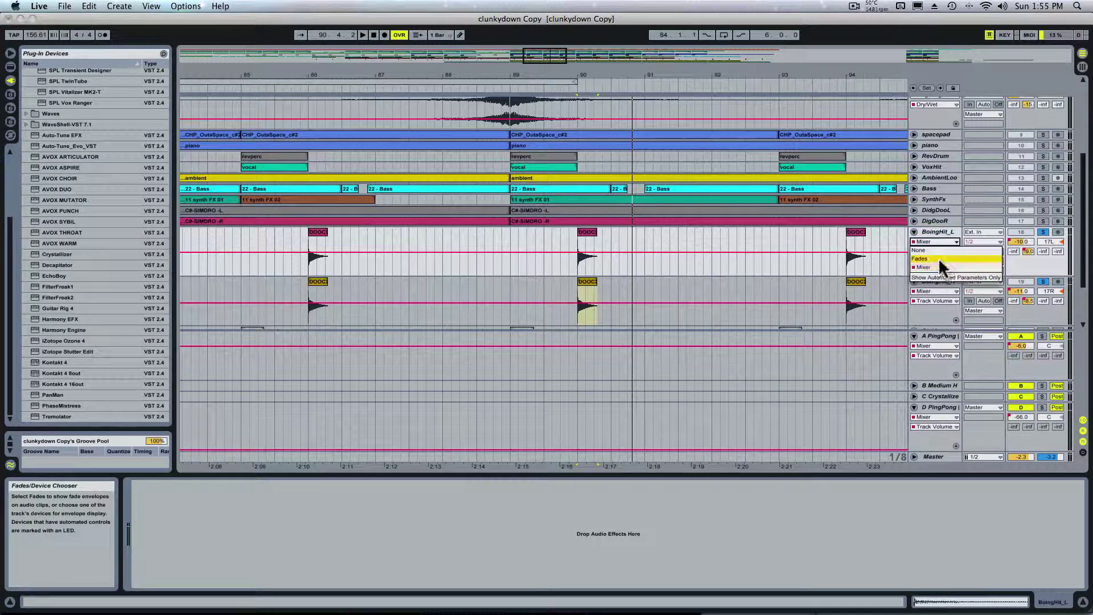
left_click(937, 265)
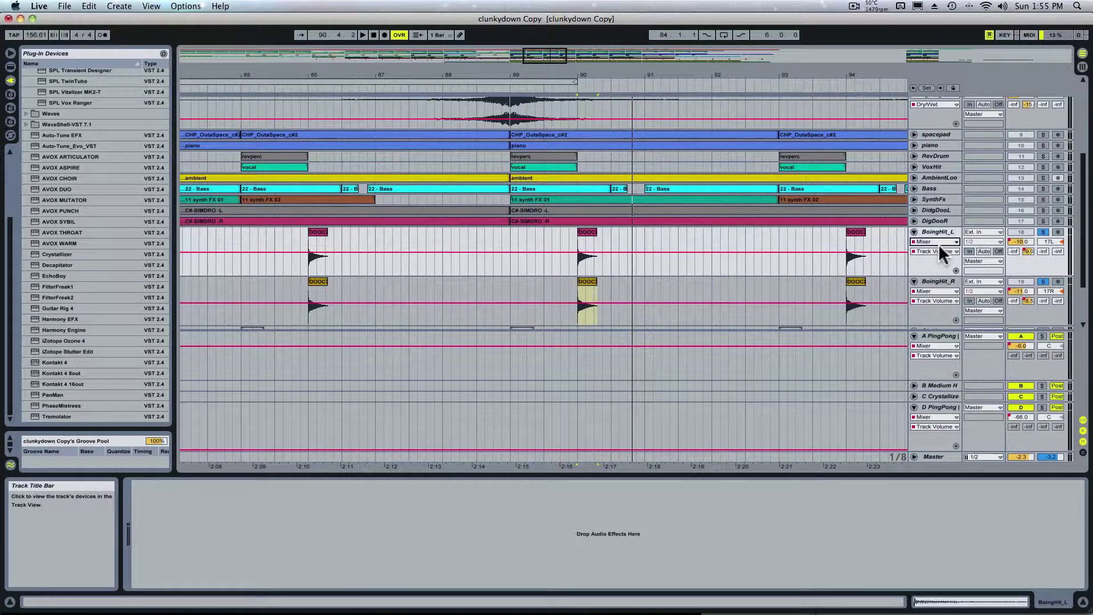
left_click(938, 251)
left_click(936, 269)
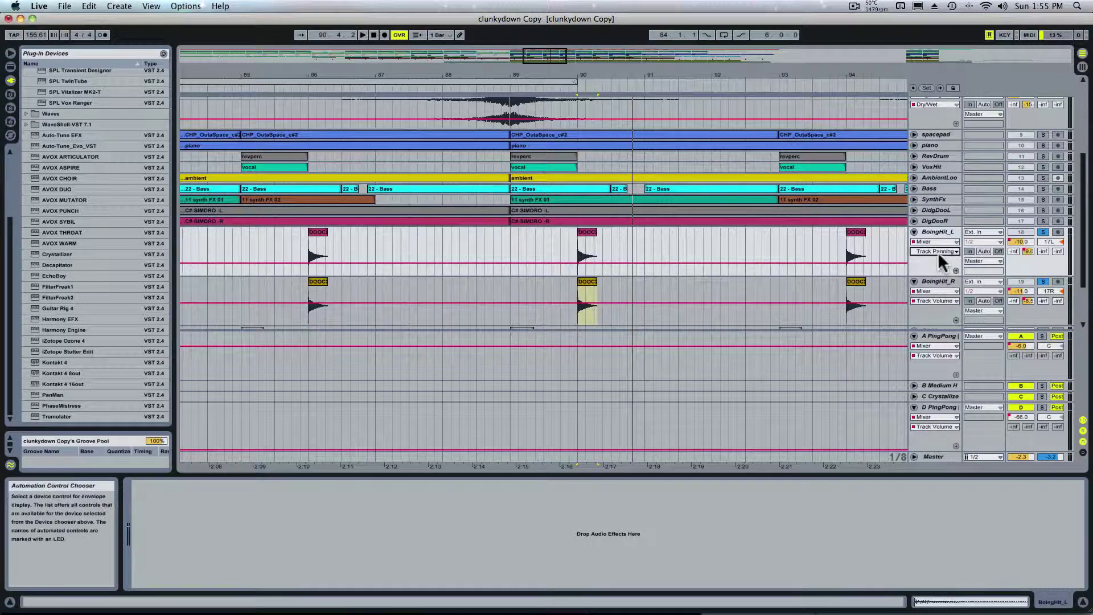
left_click(686, 260)
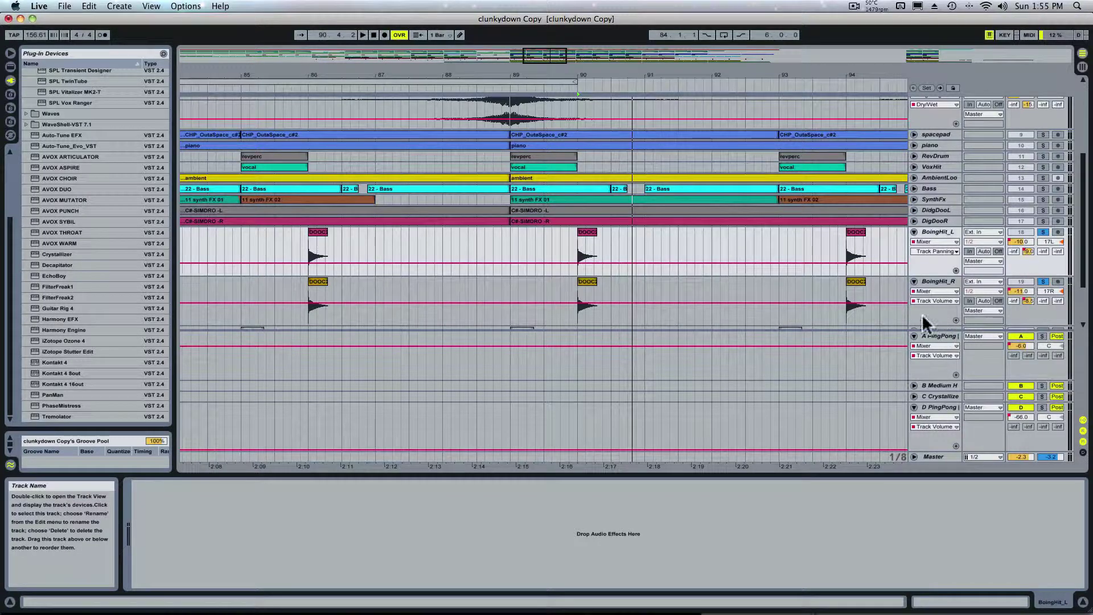
key("space")
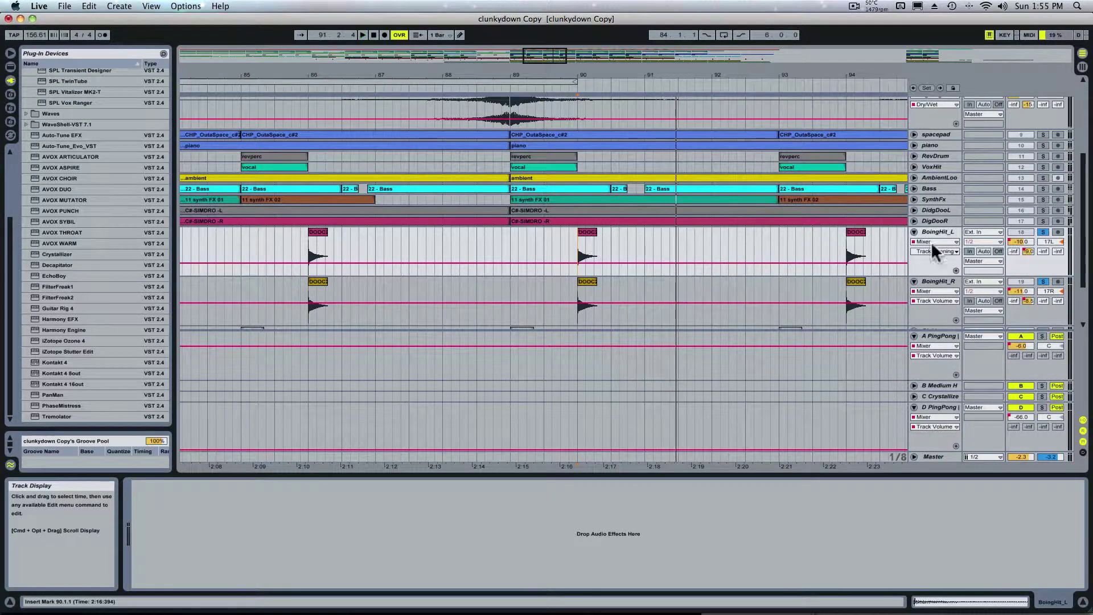
Step: Solo and unfold the AmbientLoo track, play it from bar 90, and solo the spacepad track with it
left_click(1044, 176)
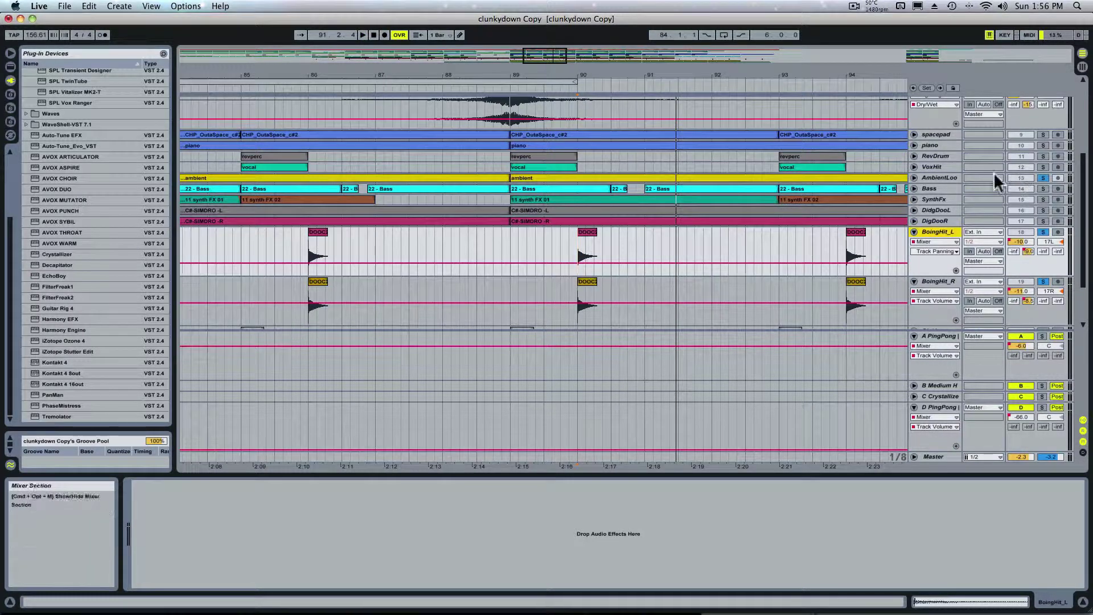
left_click(914, 177)
key("space")
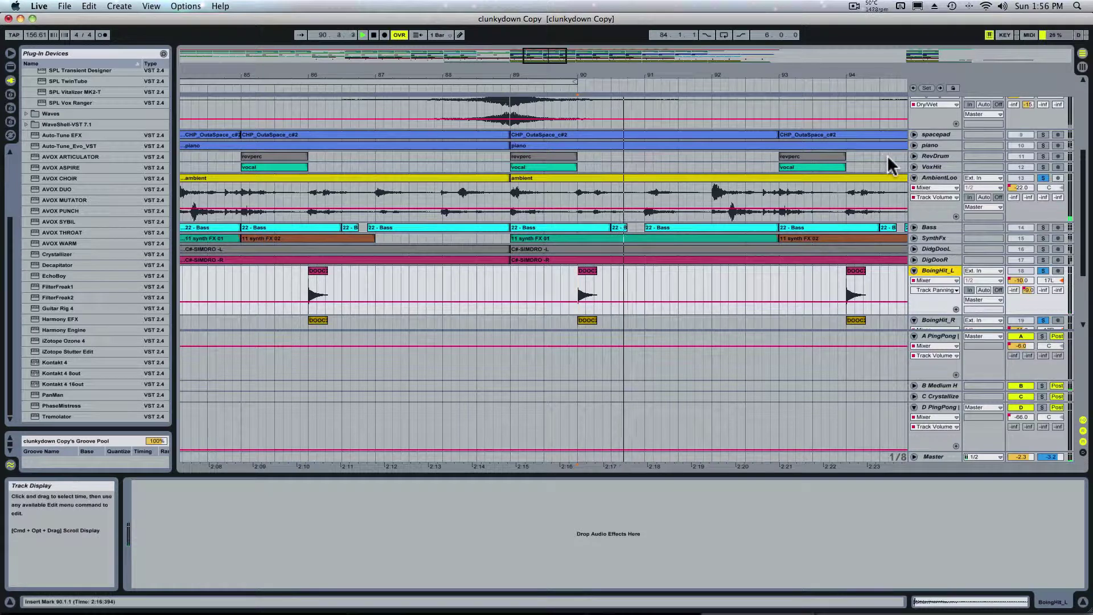
scroll(905, 168, "up", 4)
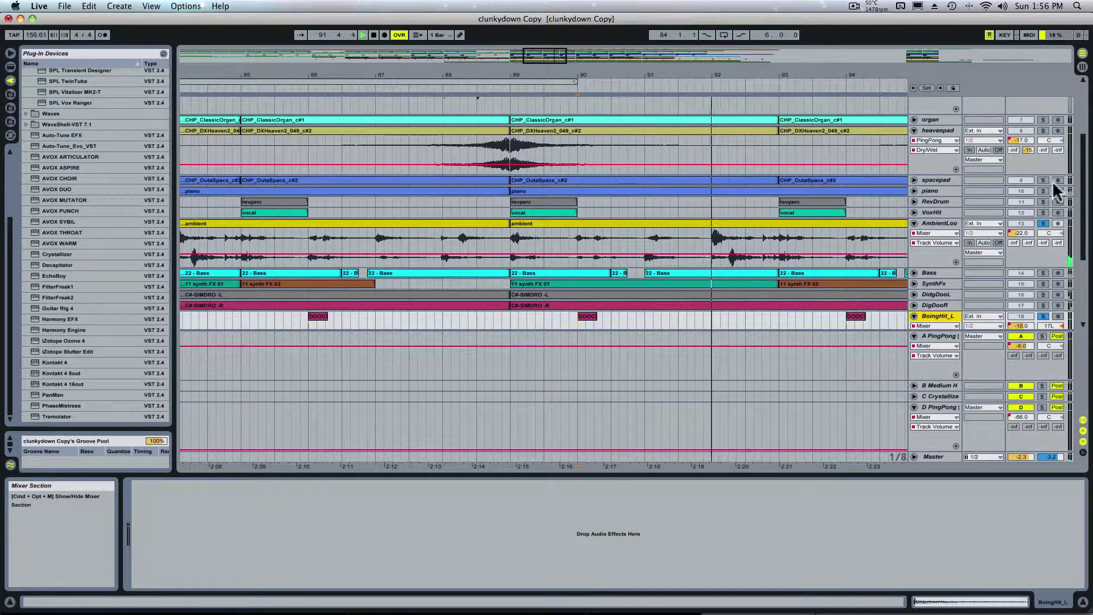
left_click(1044, 179)
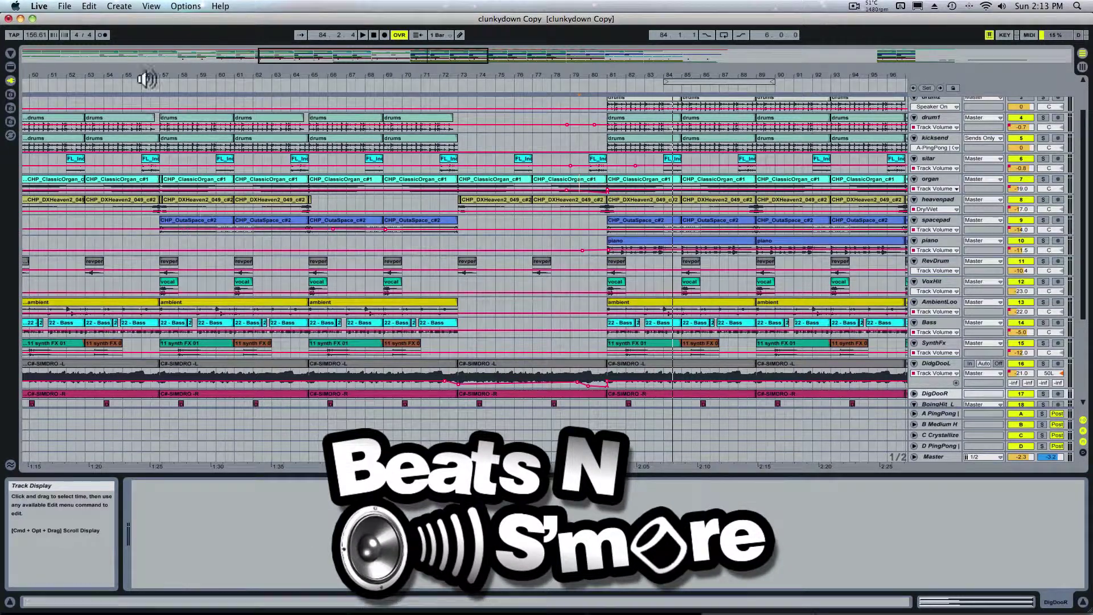
Step: Play the full arrangement from bar 57 and turn on Follow so the view tracks playback
left_click(163, 90)
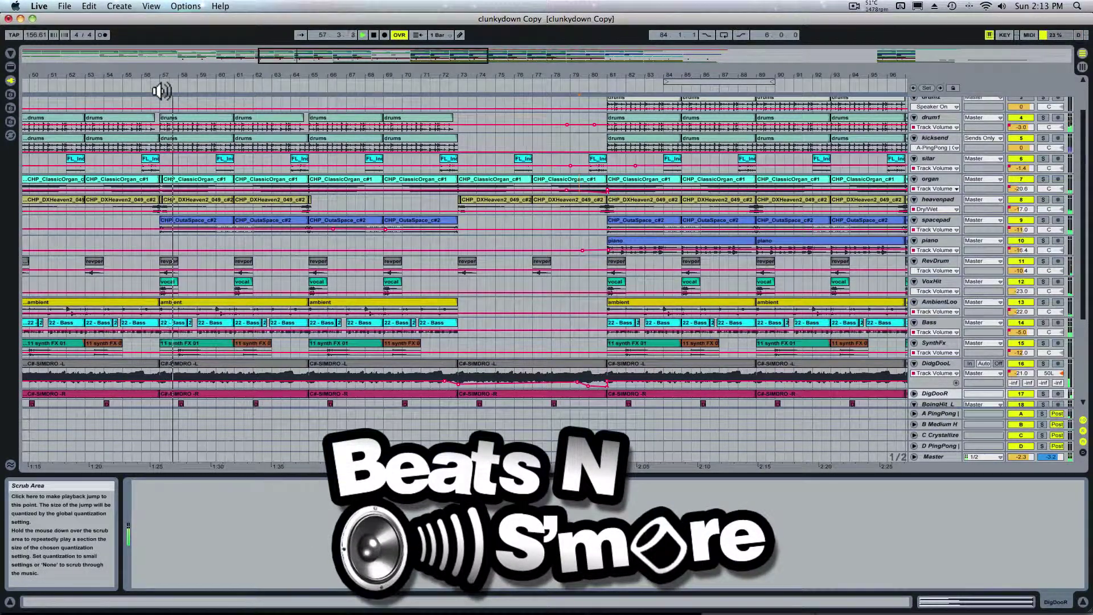
key("super+f")
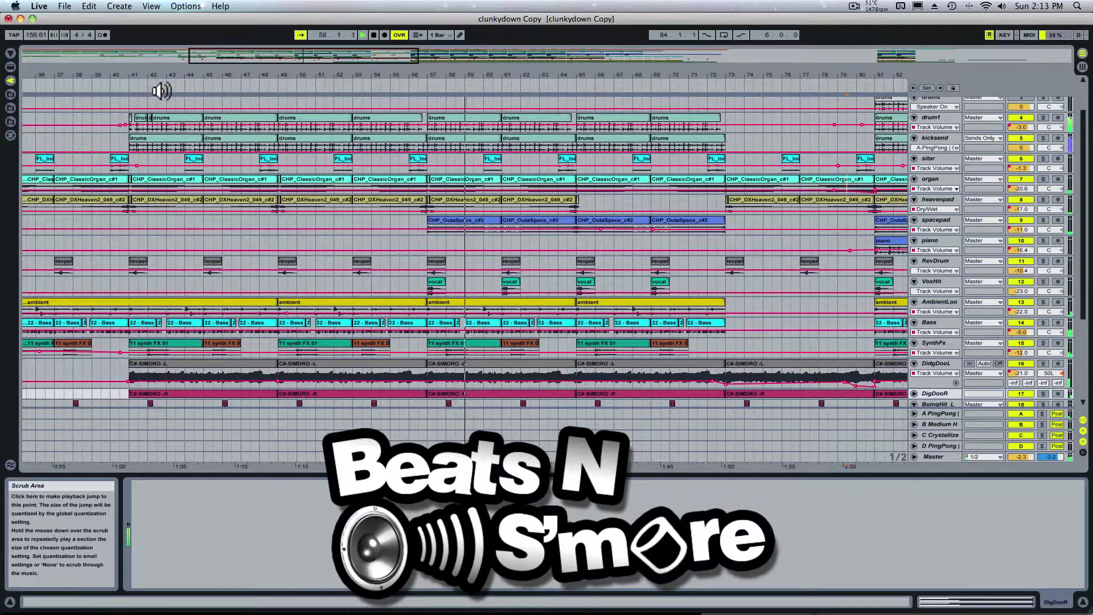